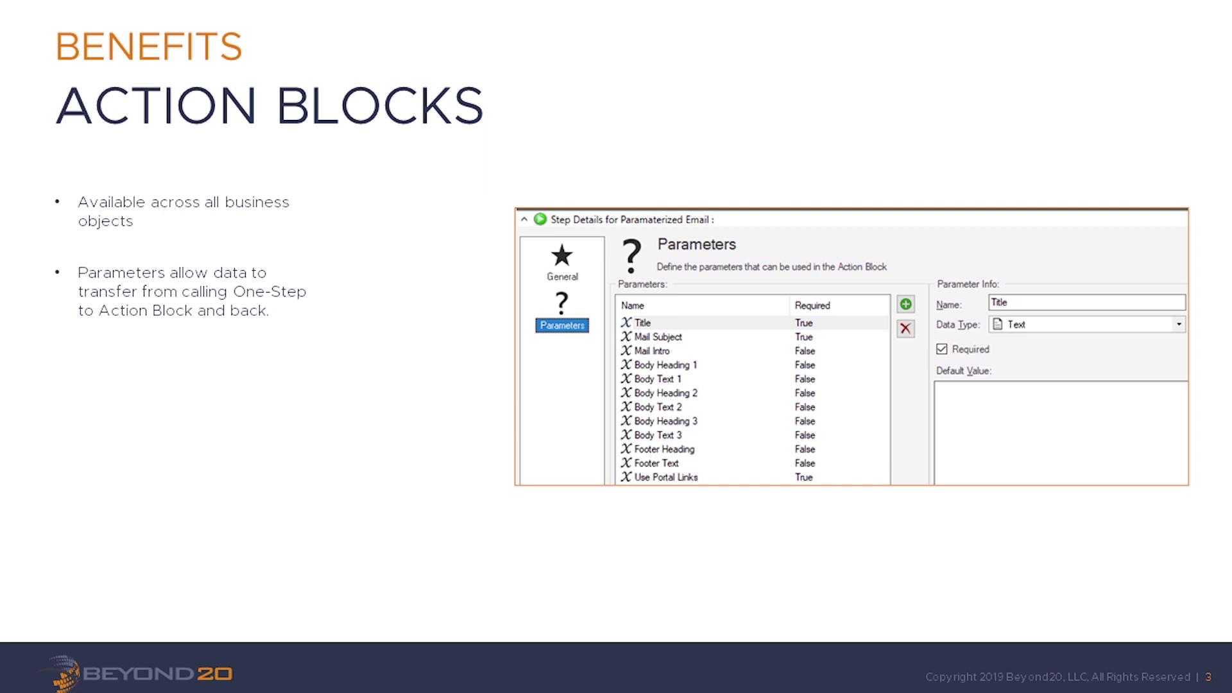
Step: Advance the presentation from slide 3 to slide 5 through the Action Blocks benefits
{"action": "key", "text": "Right"}
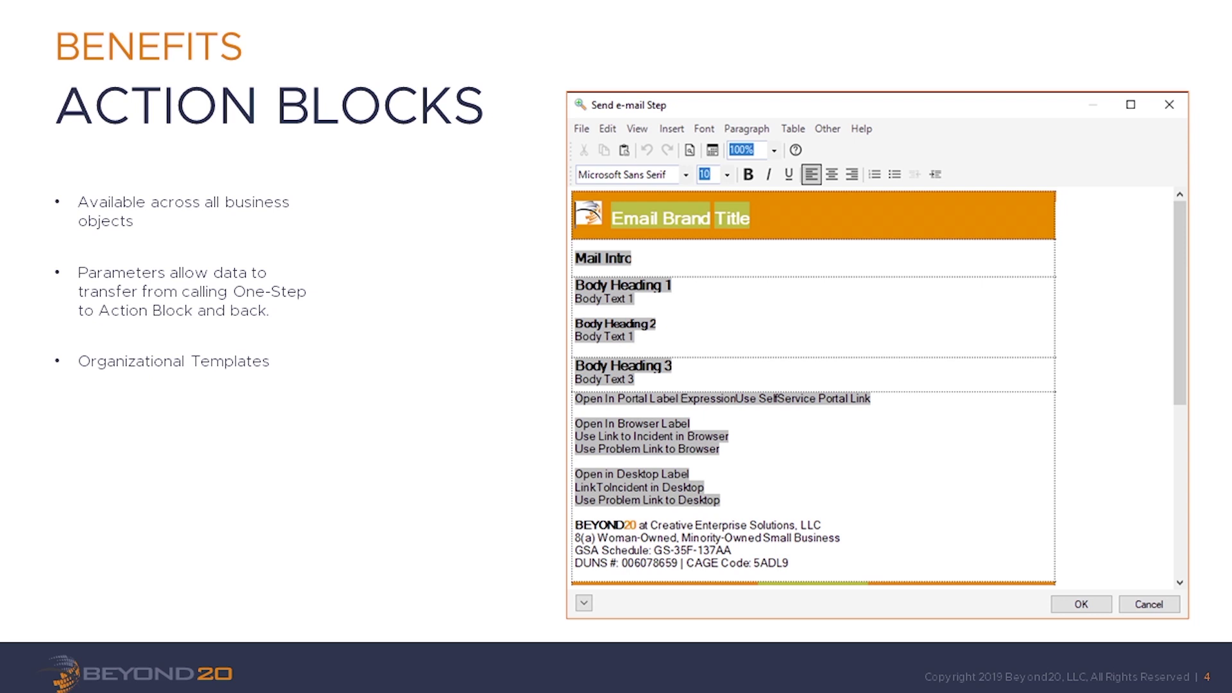
{"action": "key", "text": "Right"}
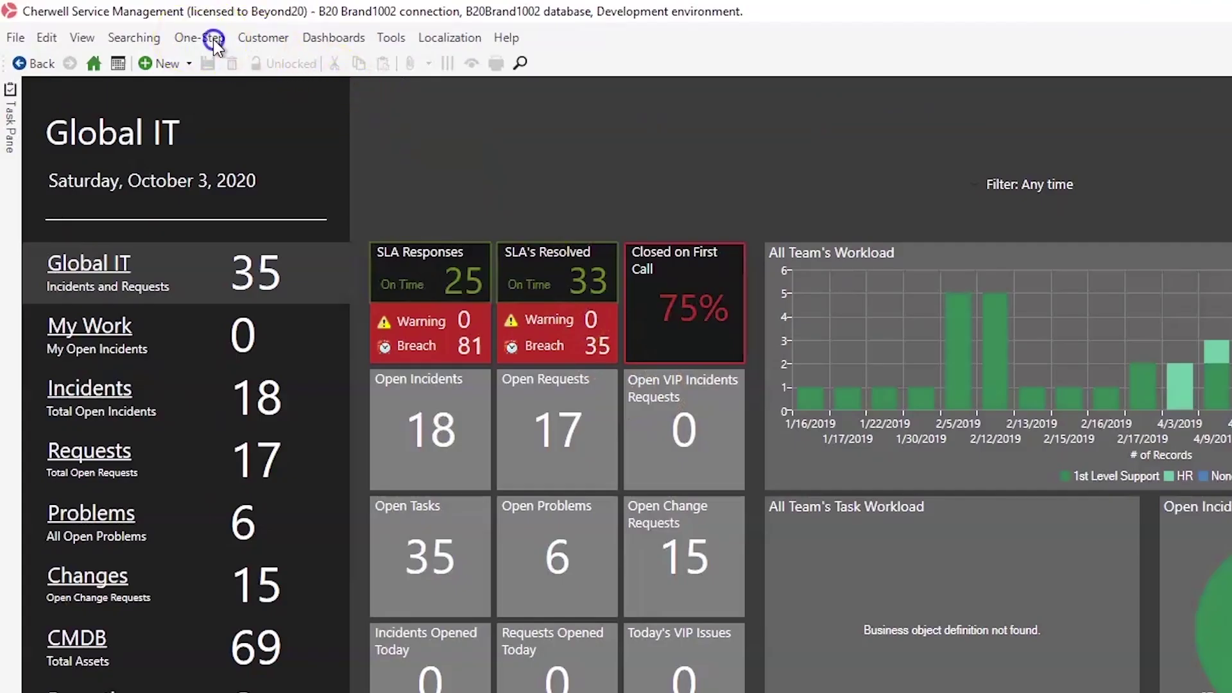
Step: Launch the Action Block Manager via One-Step > One-Step Action Blocks
{"action": "left_click", "coordinate": [127, 24]}
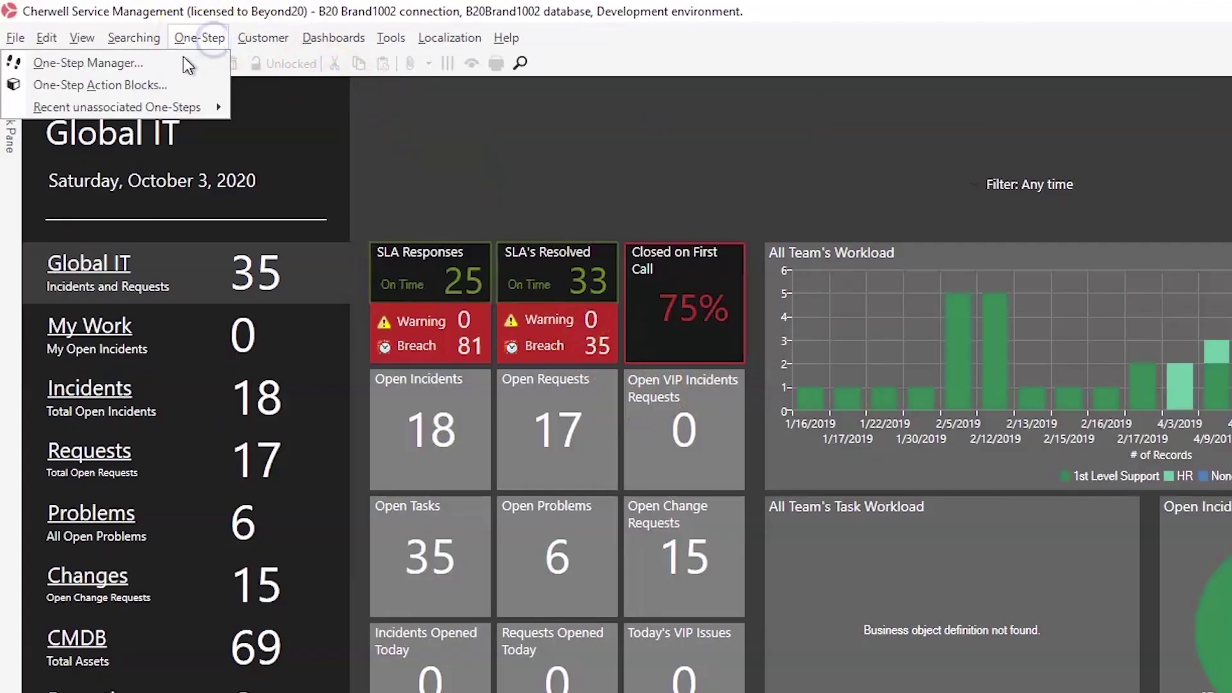
{"action": "left_click", "coordinate": [148, 84]}
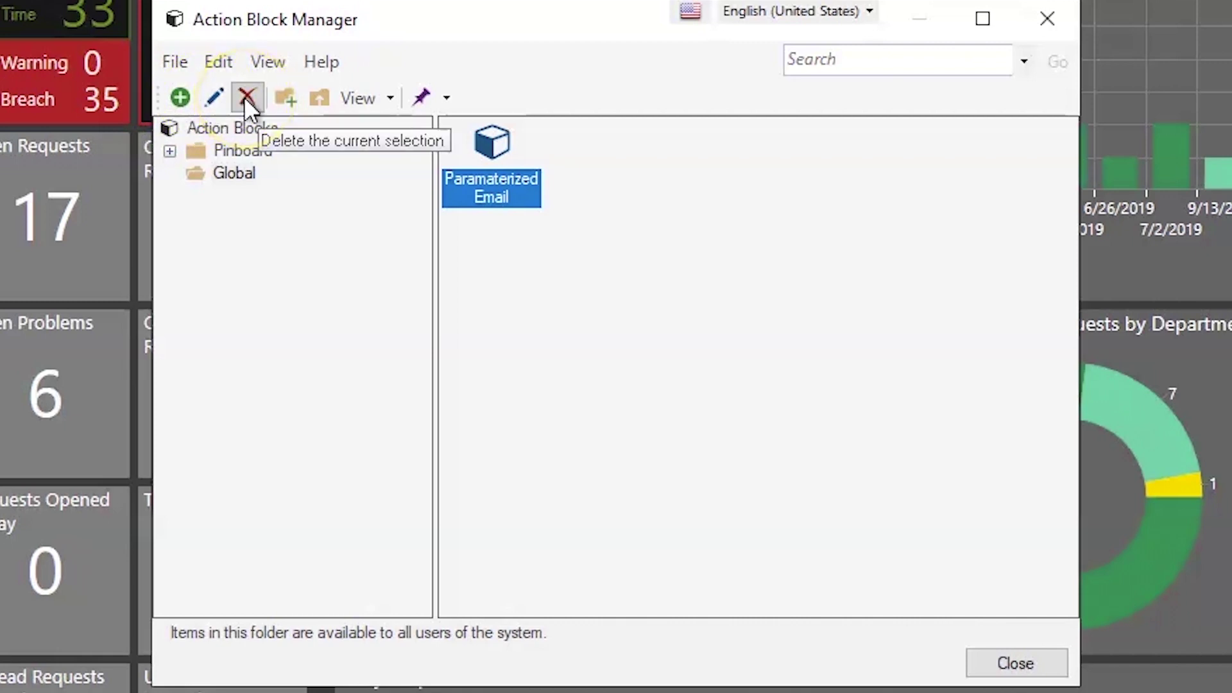
Step: Edit the Paramaterized Email action block and display its Parameters list in Step Details
{"action": "right_click", "coordinate": [499, 152]}
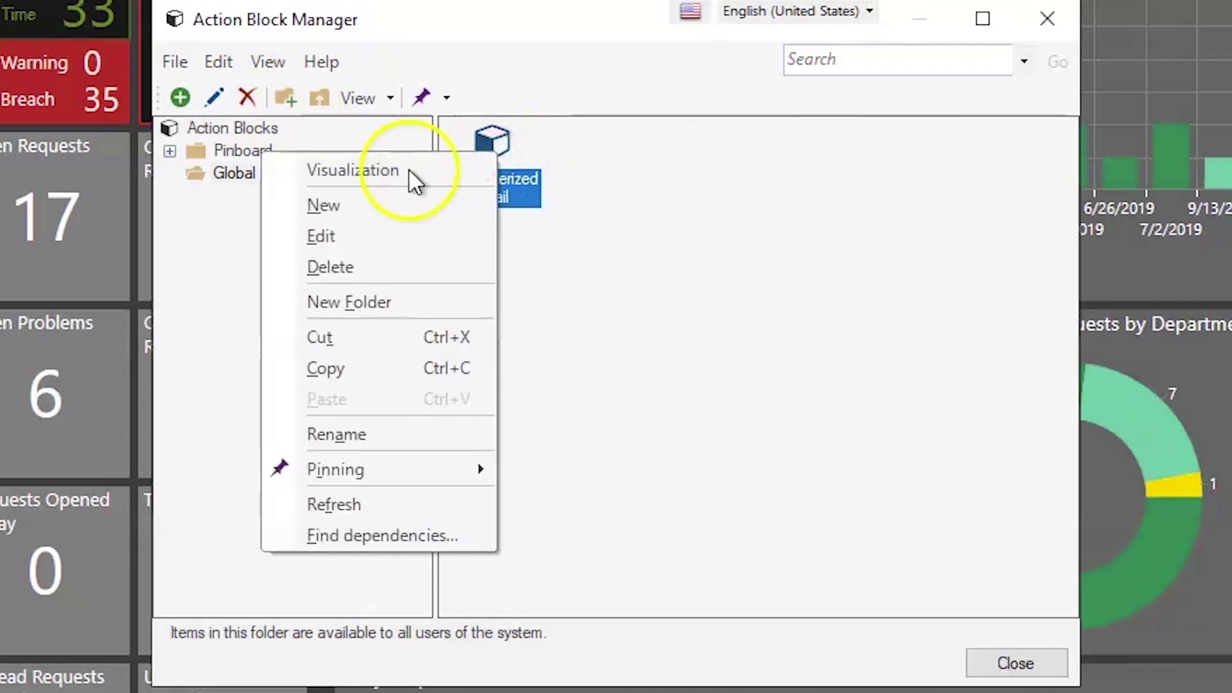
{"action": "left_click", "coordinate": [320, 234]}
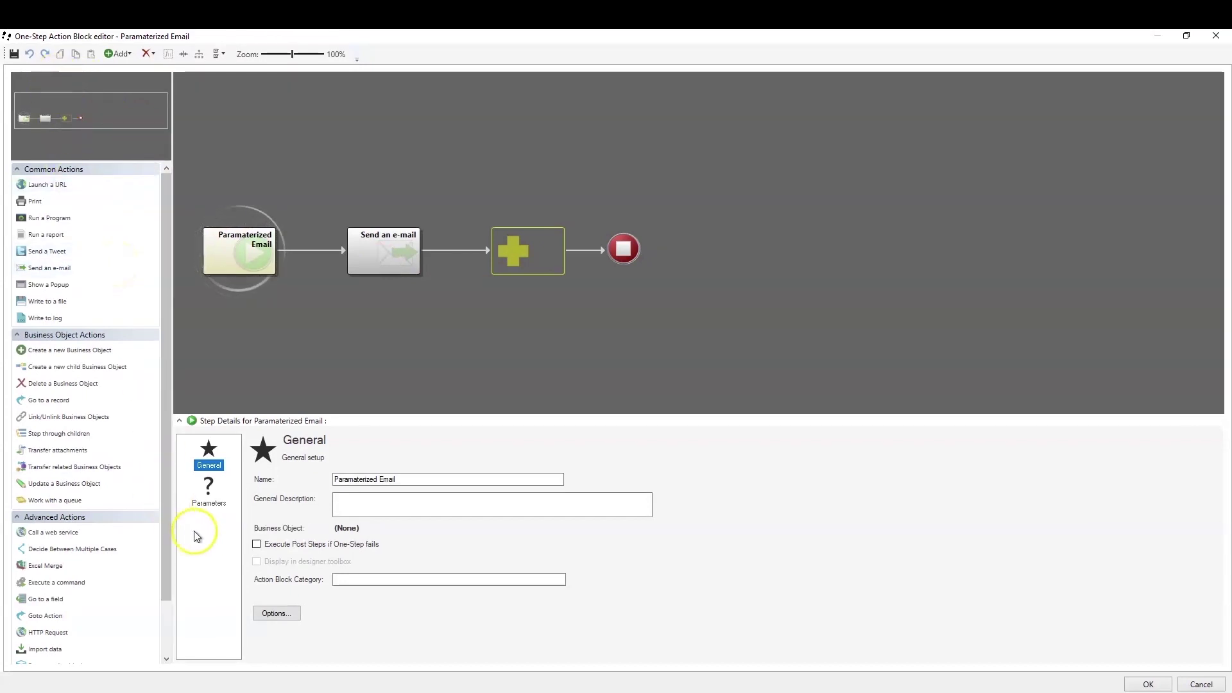
{"action": "left_click", "coordinate": [212, 497]}
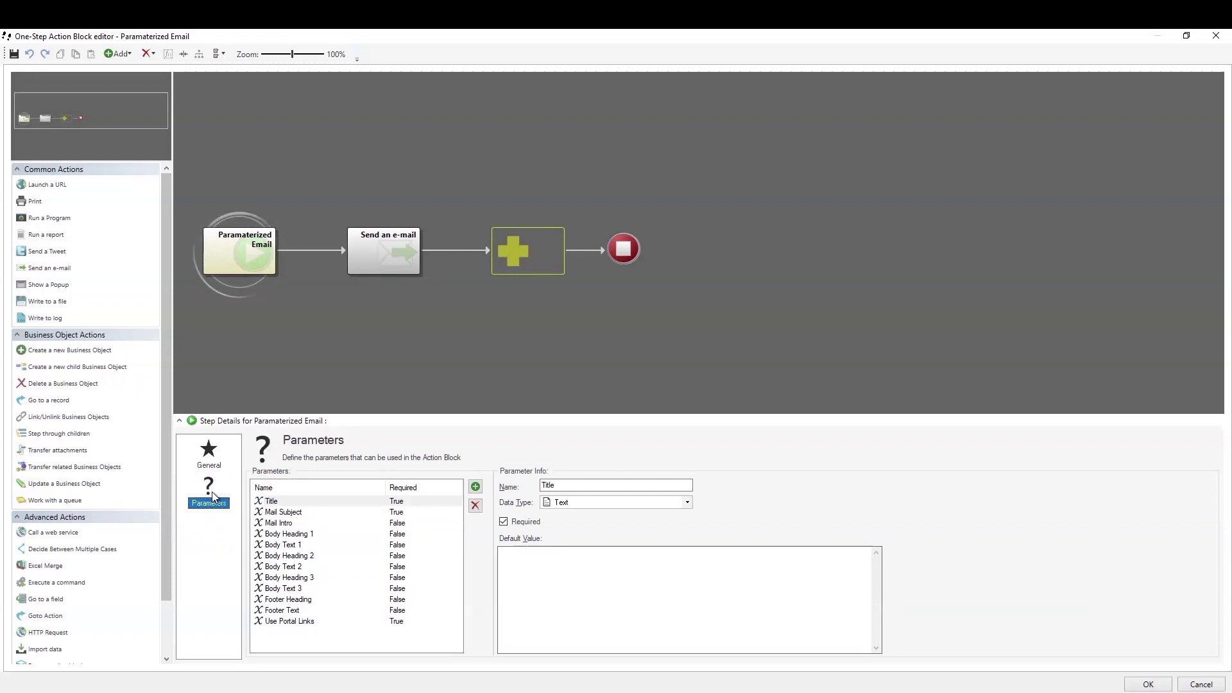
{"action": "left_click", "coordinate": [317, 502]}
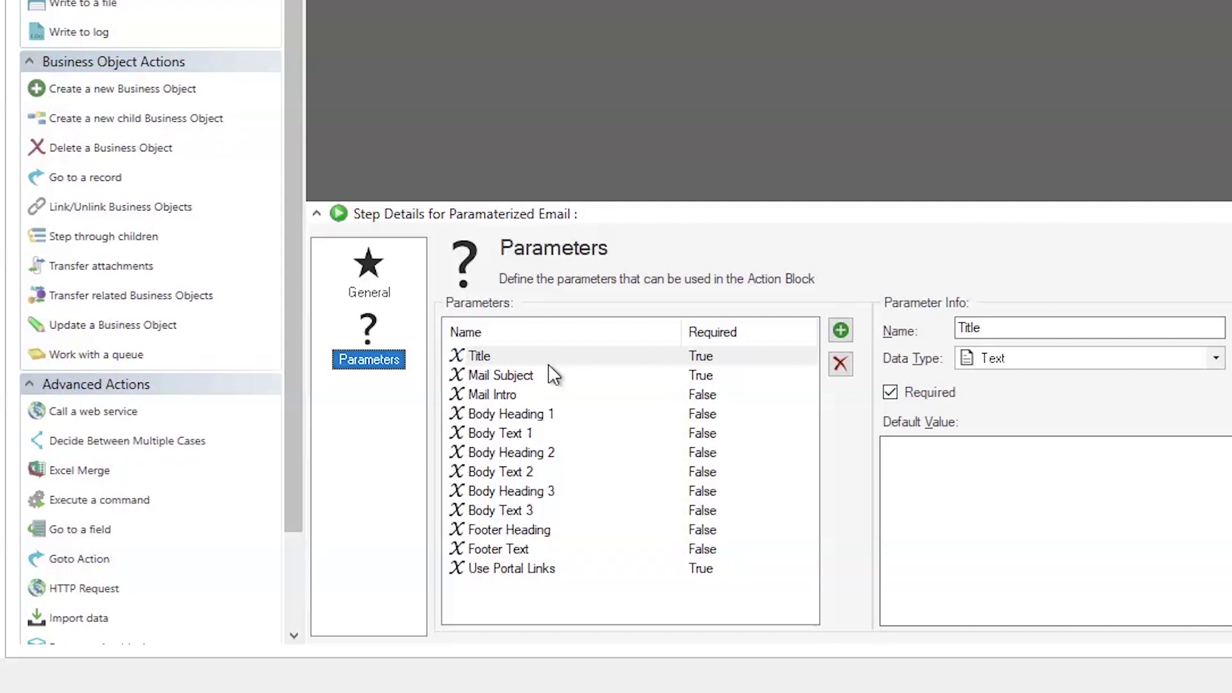
Step: Review the Mail Subject, Mail Intro, Body Heading 1, Body Text 1, Footer Heading and Footer Text parameters
{"action": "left_click", "coordinate": [497, 376]}
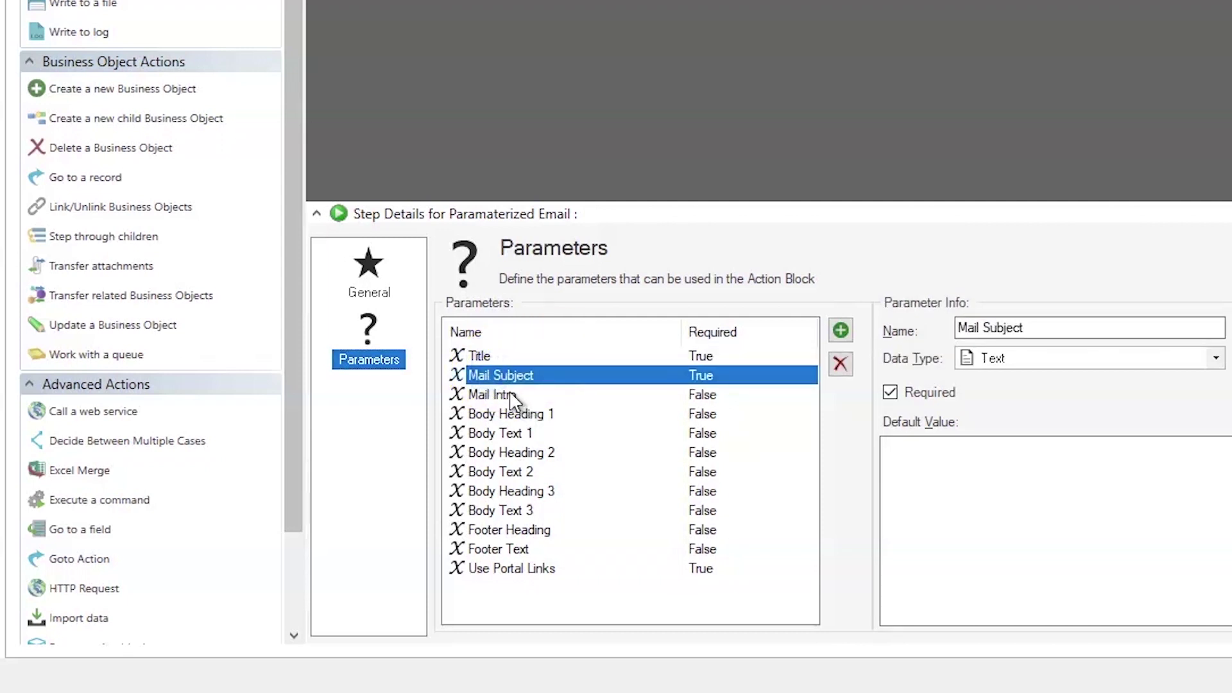
{"action": "left_click", "coordinate": [513, 396]}
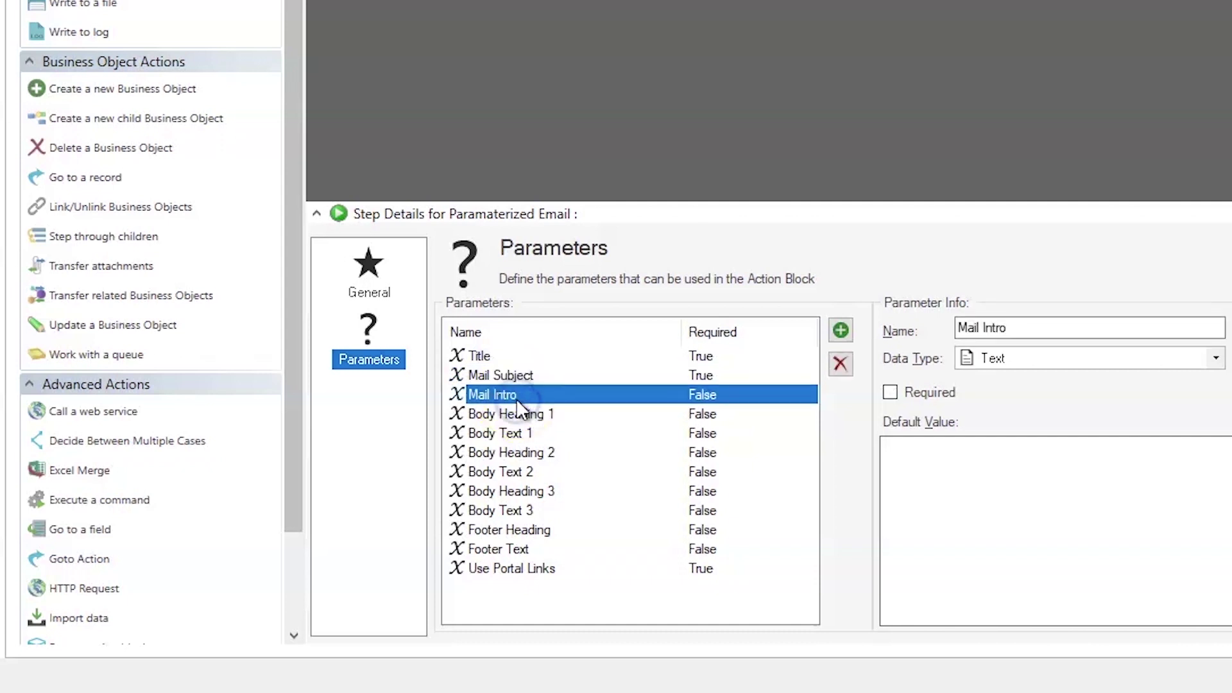
{"action": "left_click", "coordinate": [507, 413]}
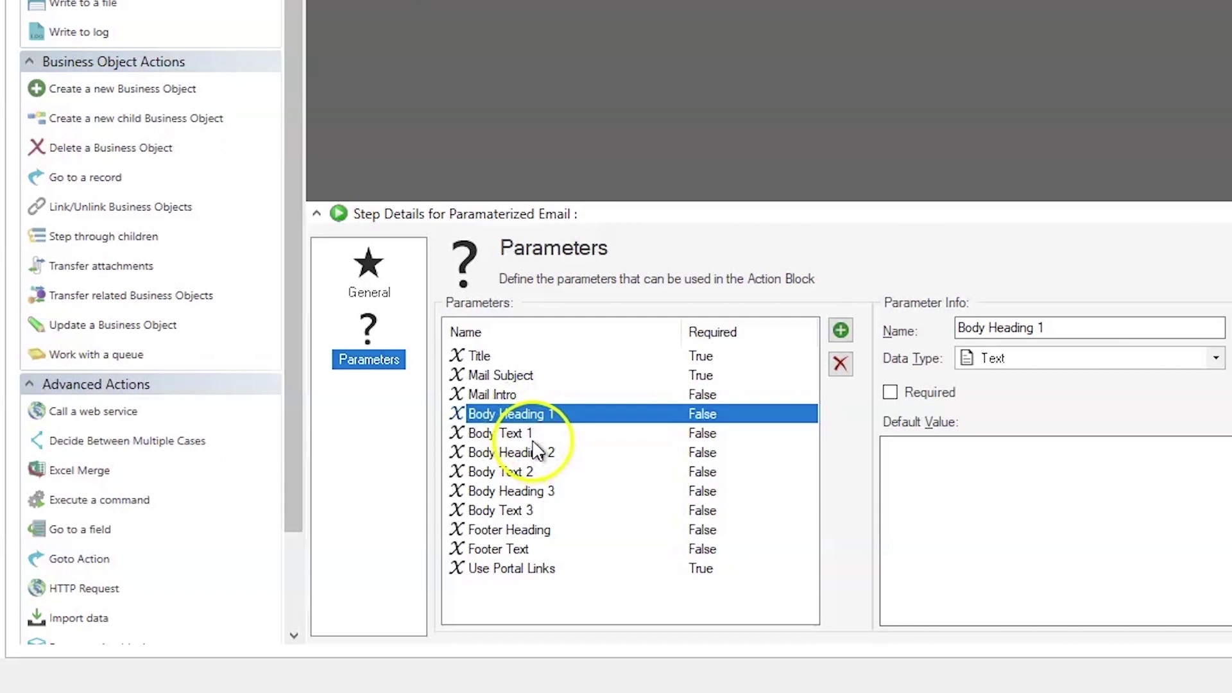
{"action": "left_click", "coordinate": [525, 434]}
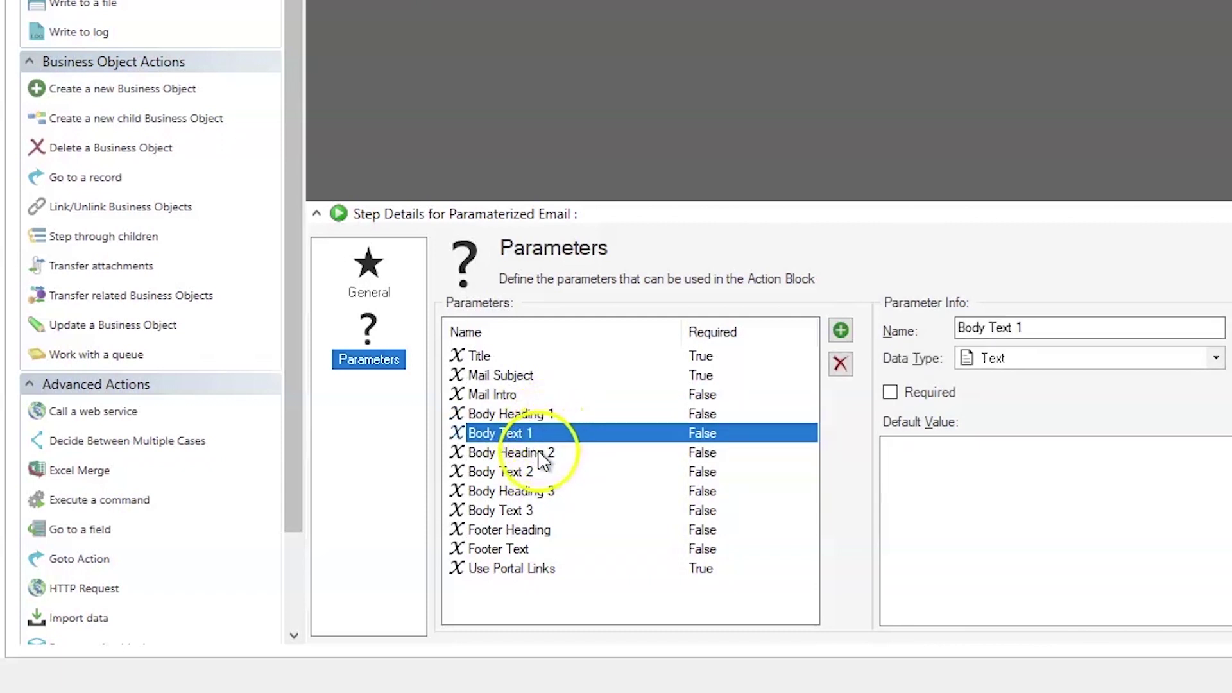
{"action": "left_click", "coordinate": [528, 531]}
{"action": "left_click", "coordinate": [525, 551]}
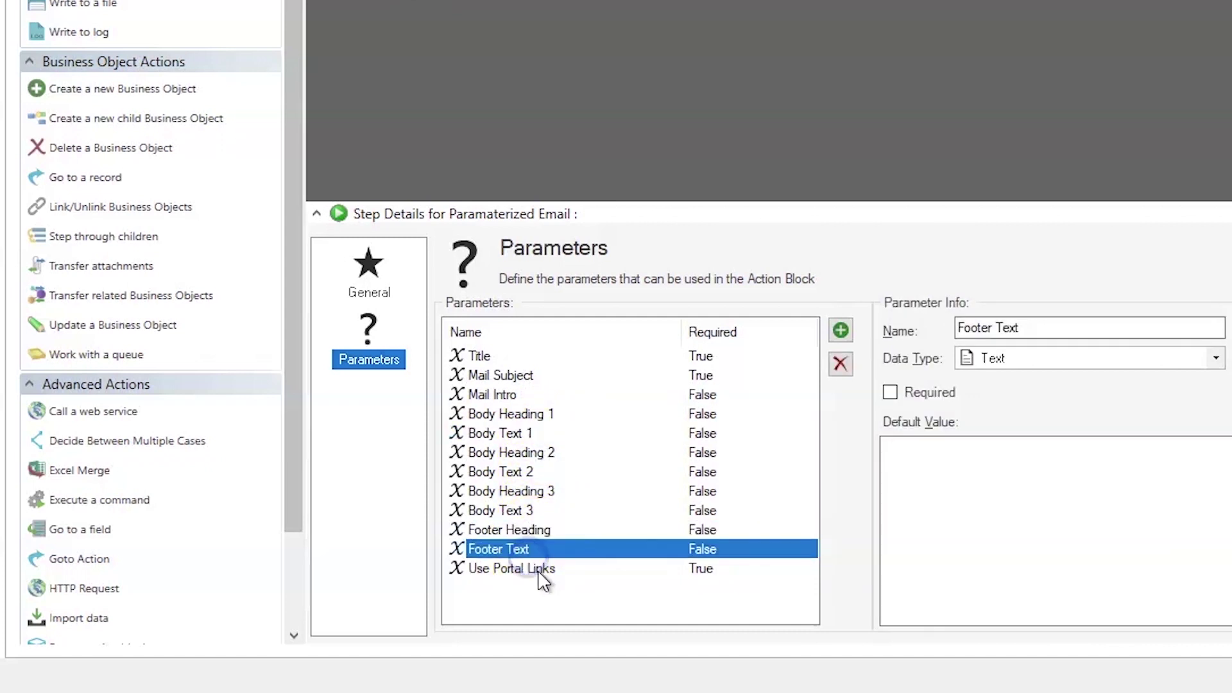
Step: Clear Required on Use Portal Links so it is optional, then select the Send an e-mail step
{"action": "left_click", "coordinate": [538, 570]}
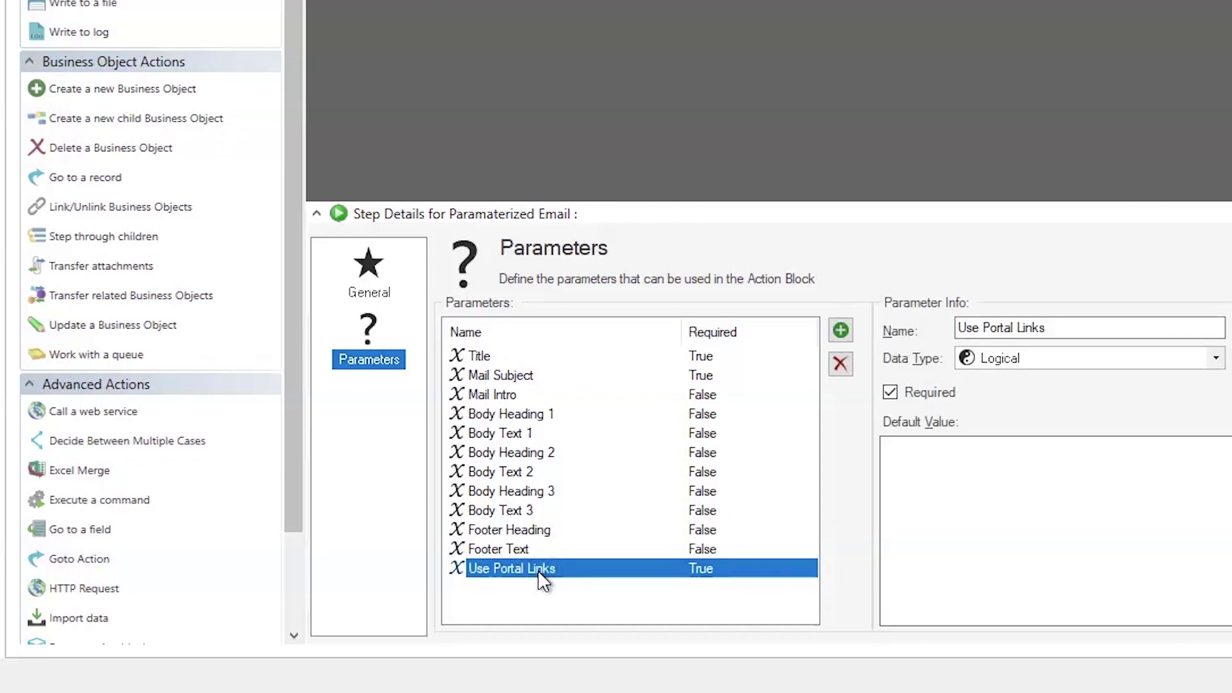
{"action": "left_click", "coordinate": [906, 398]}
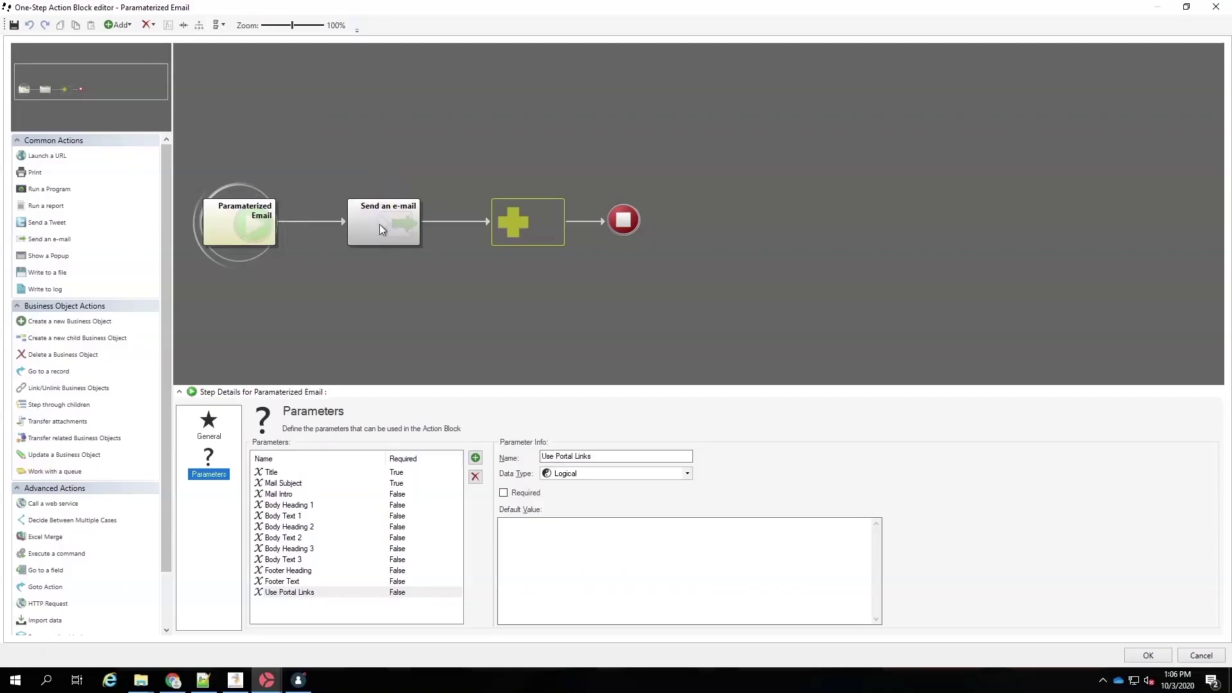
{"action": "left_click", "coordinate": [380, 224]}
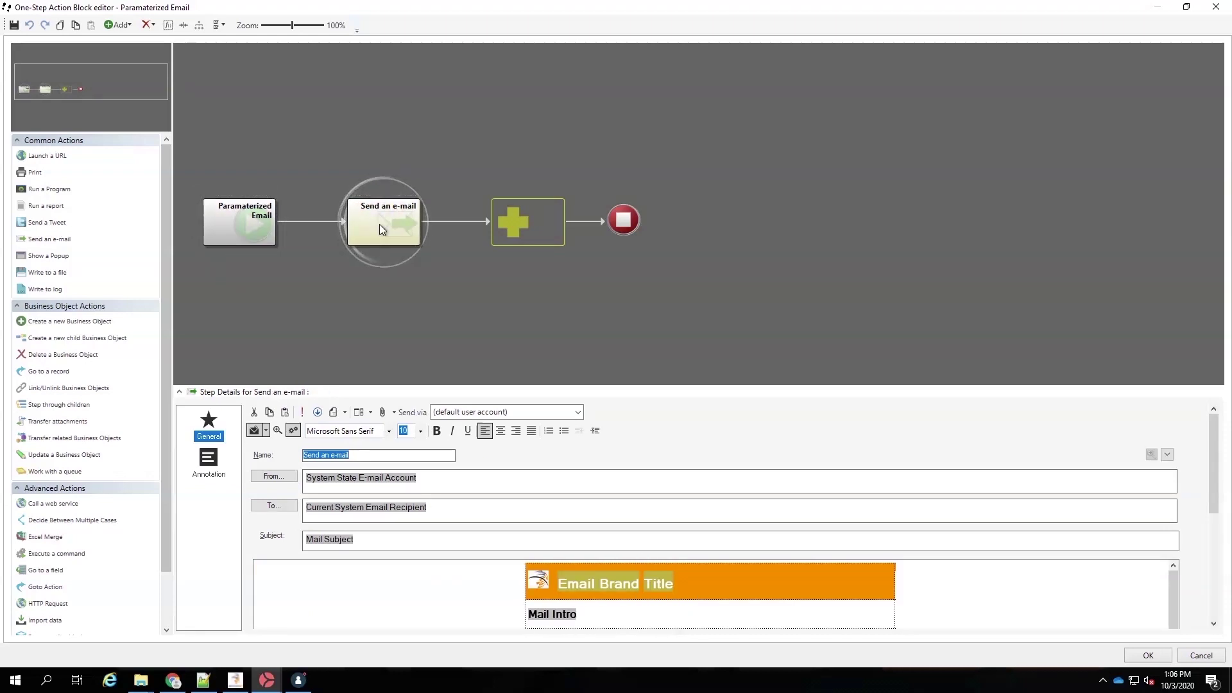
Step: Show the Send an e-mail step's From, To and Subject fields in Step Details
{"action": "left_click", "coordinate": [496, 268]}
{"action": "left_click", "coordinate": [424, 457]}
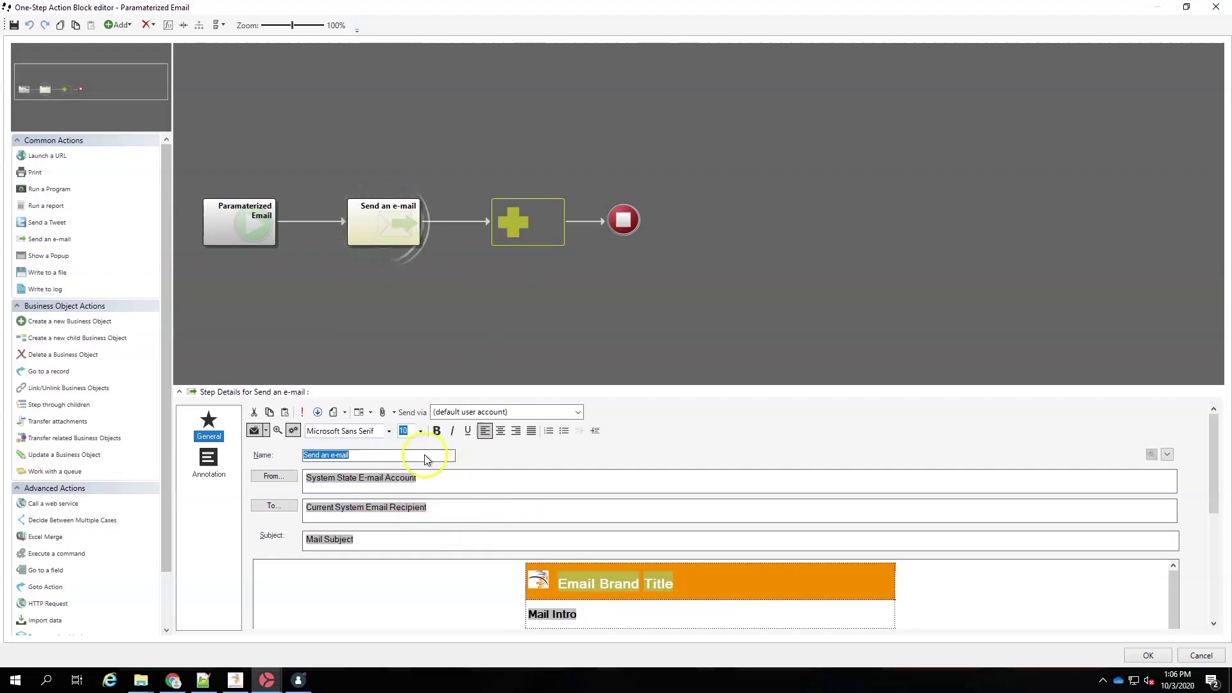
{"action": "right_click", "coordinate": [405, 483]}
{"action": "left_click", "coordinate": [362, 503]}
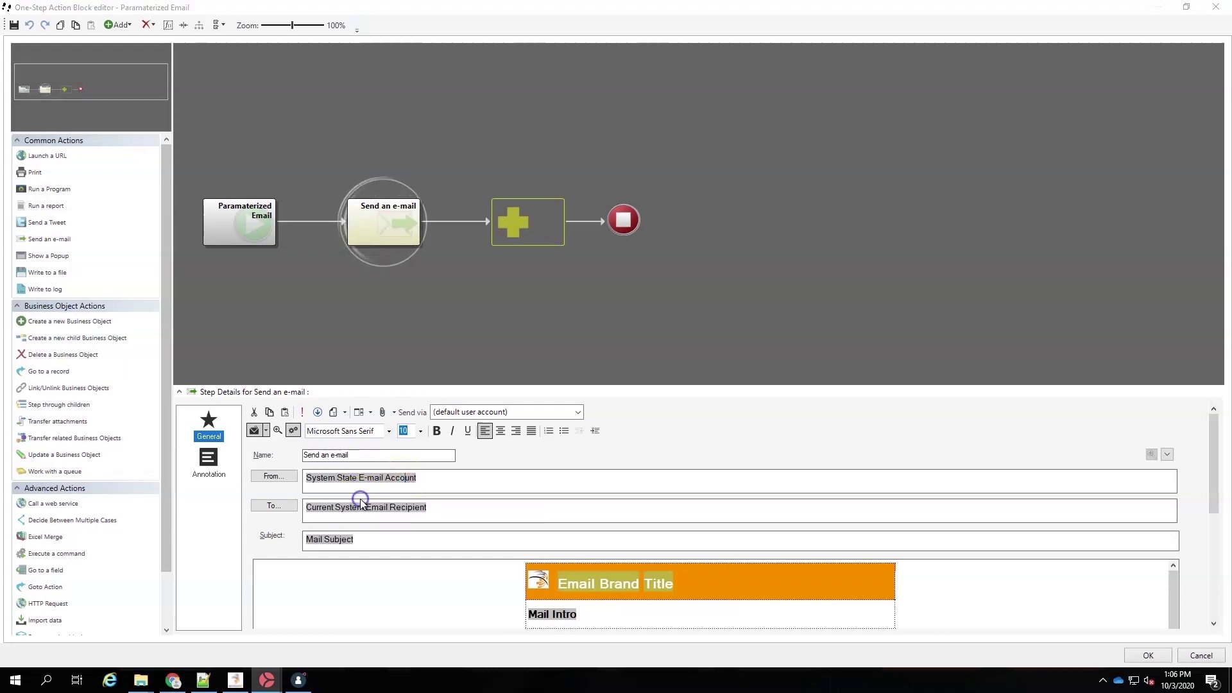
{"action": "left_click", "coordinate": [492, 301]}
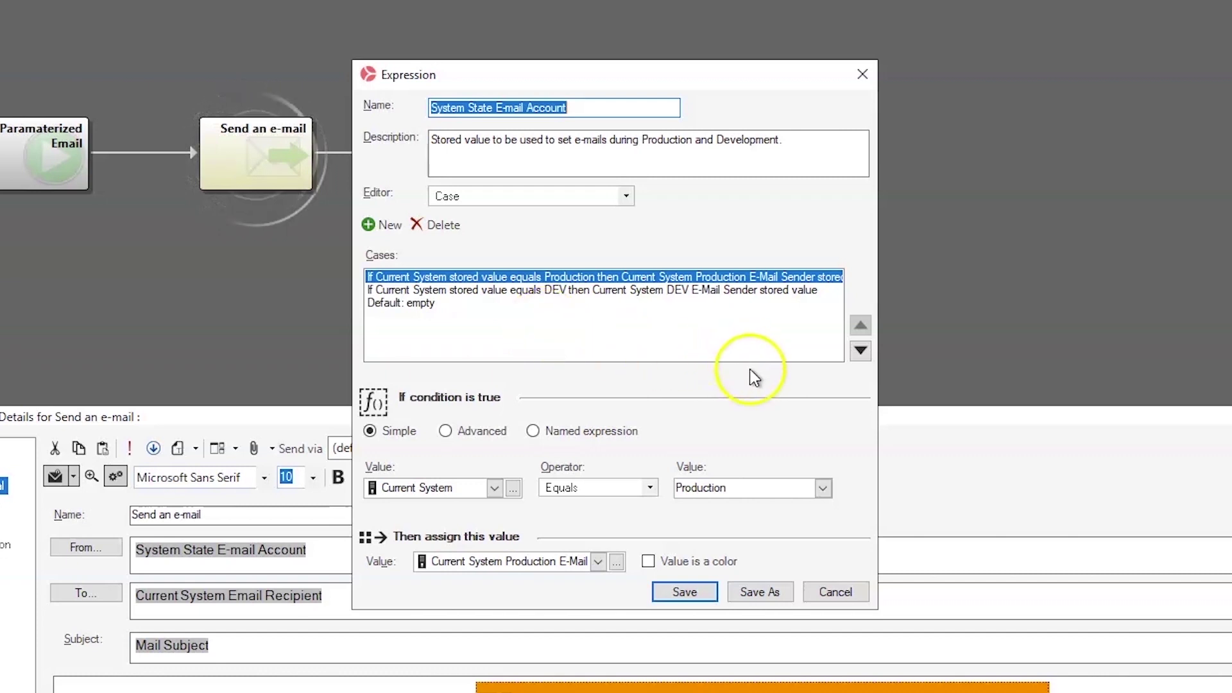
{"action": "left_click", "coordinate": [834, 593]}
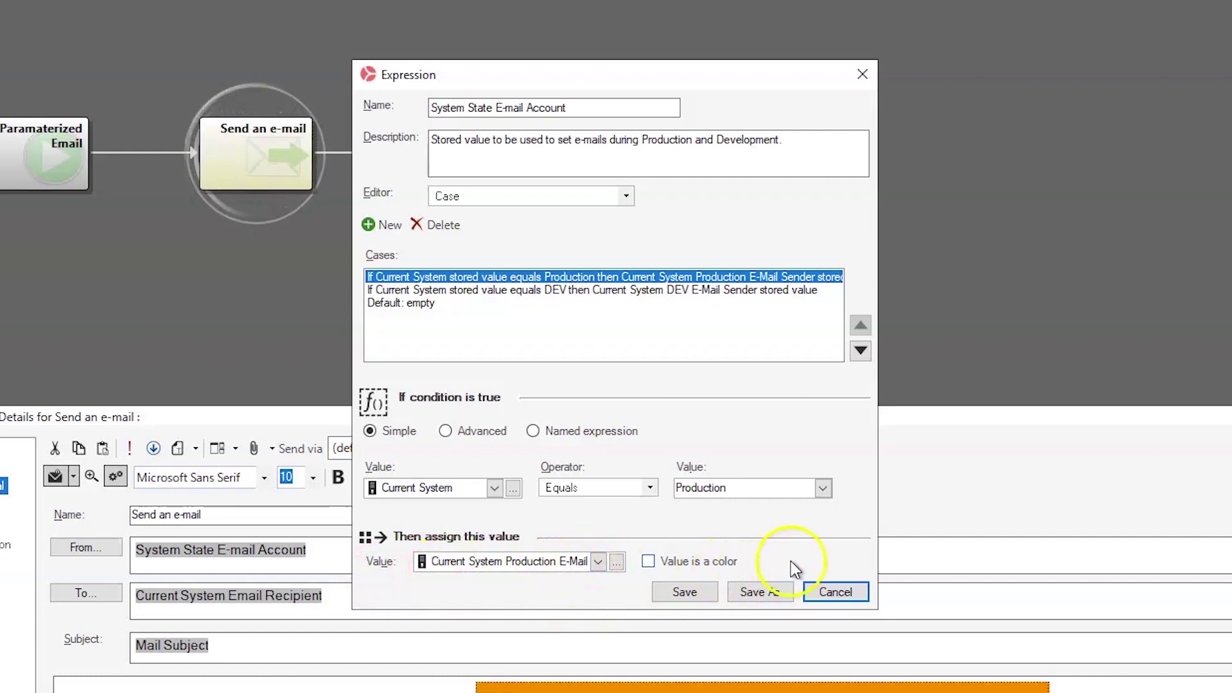
{"action": "left_click", "coordinate": [821, 591]}
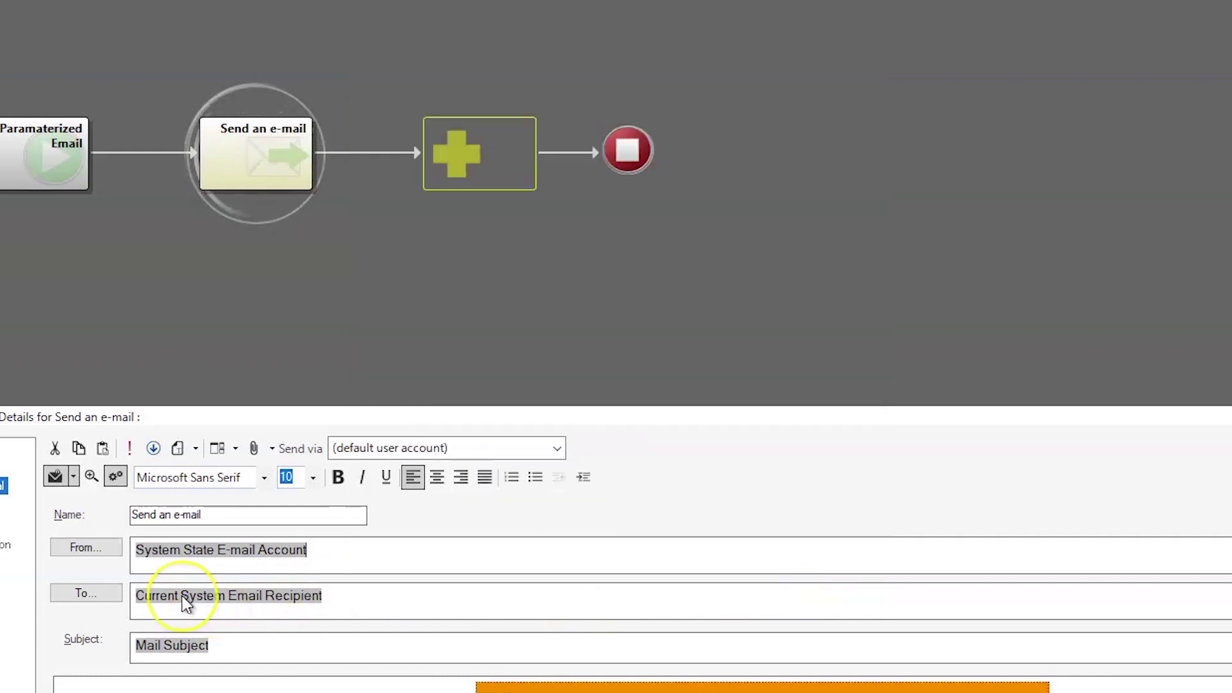
{"action": "right_click", "coordinate": [182, 595]}
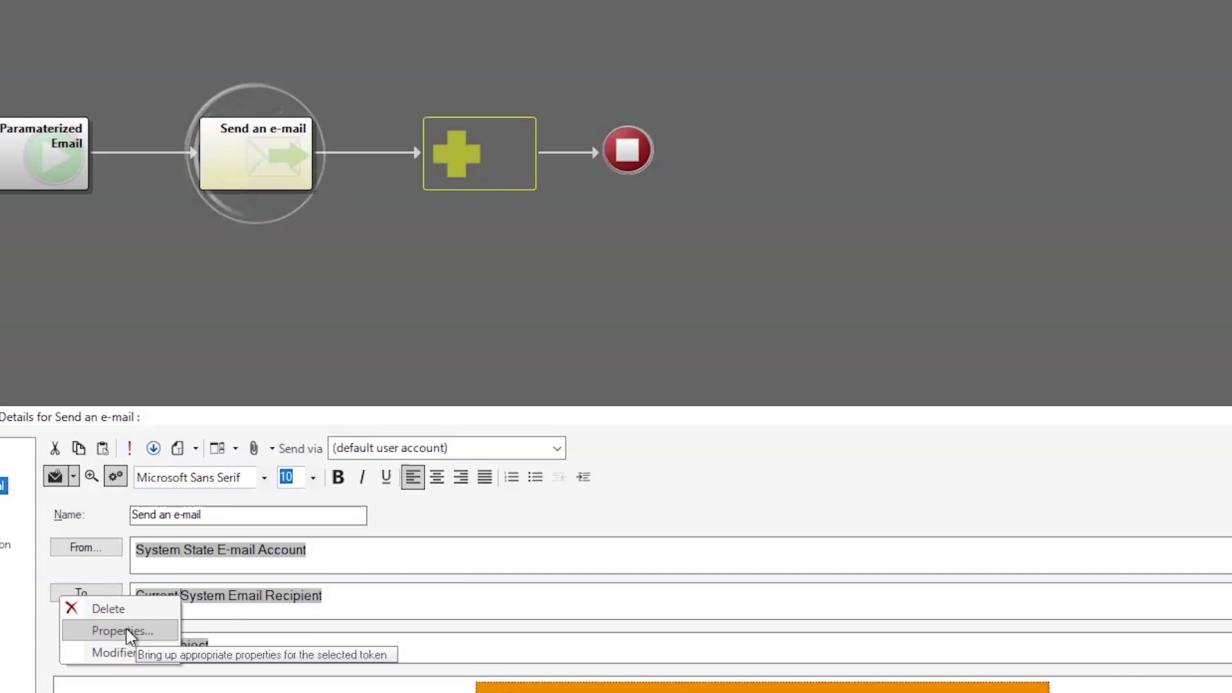
{"action": "left_click", "coordinate": [129, 632]}
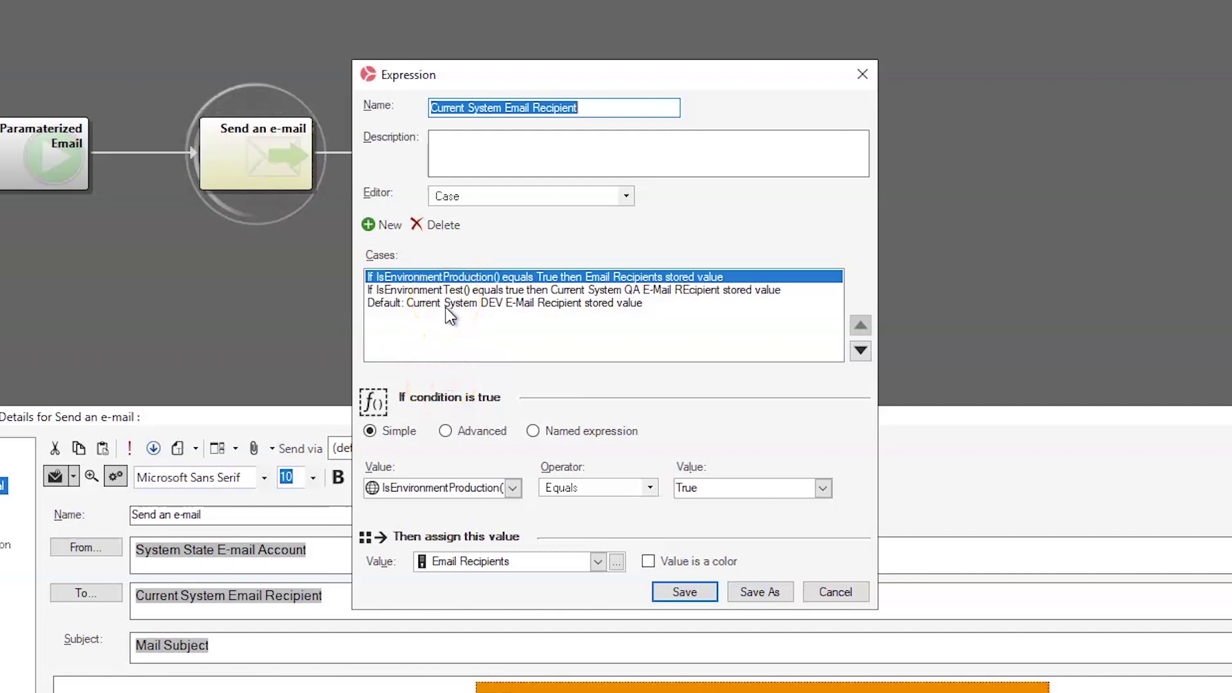
{"action": "left_click", "coordinate": [462, 281]}
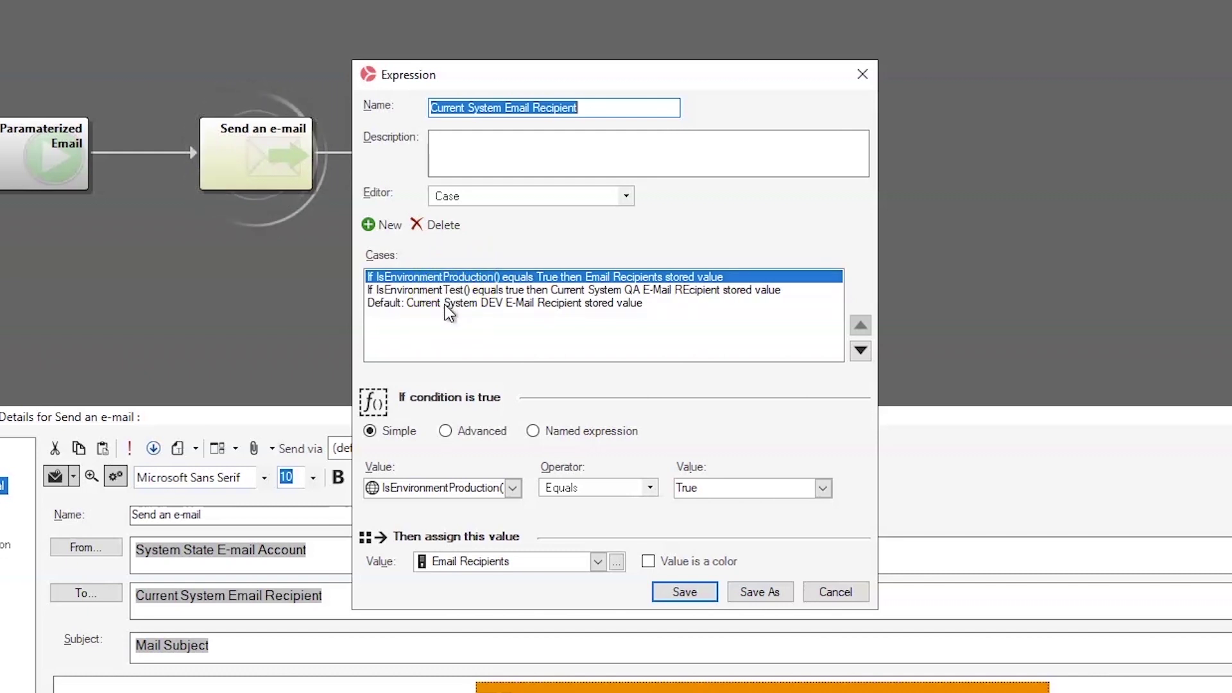
{"action": "left_click", "coordinate": [449, 281]}
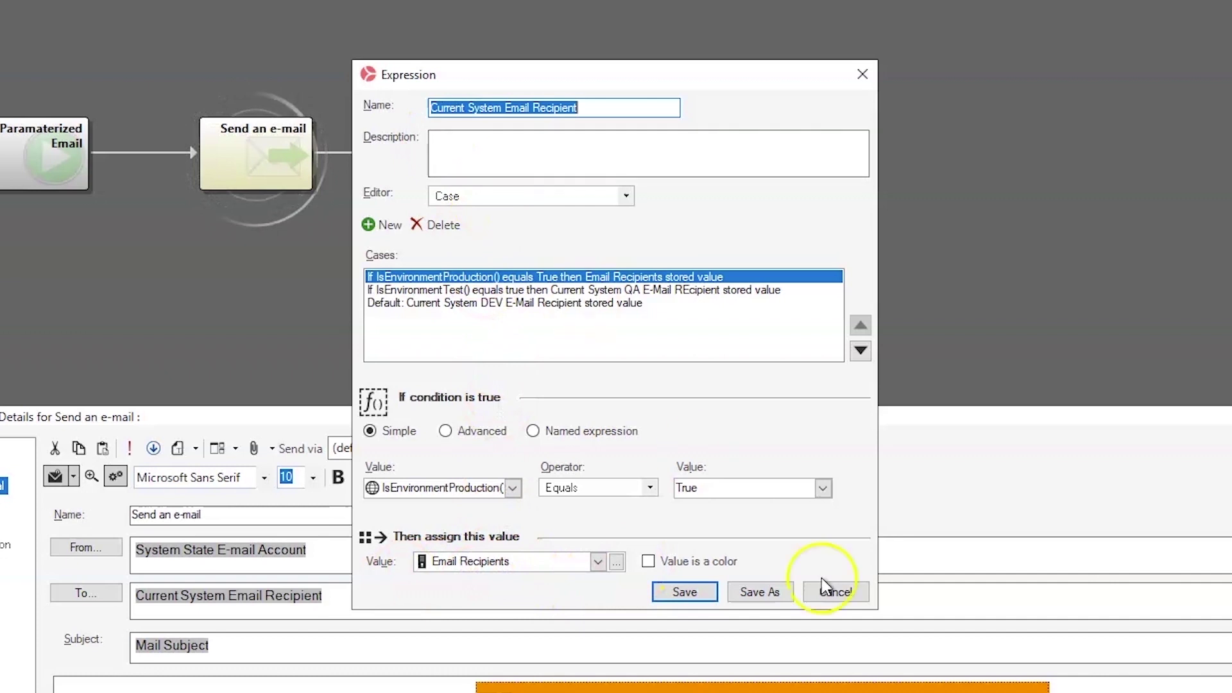
{"action": "left_click", "coordinate": [684, 589]}
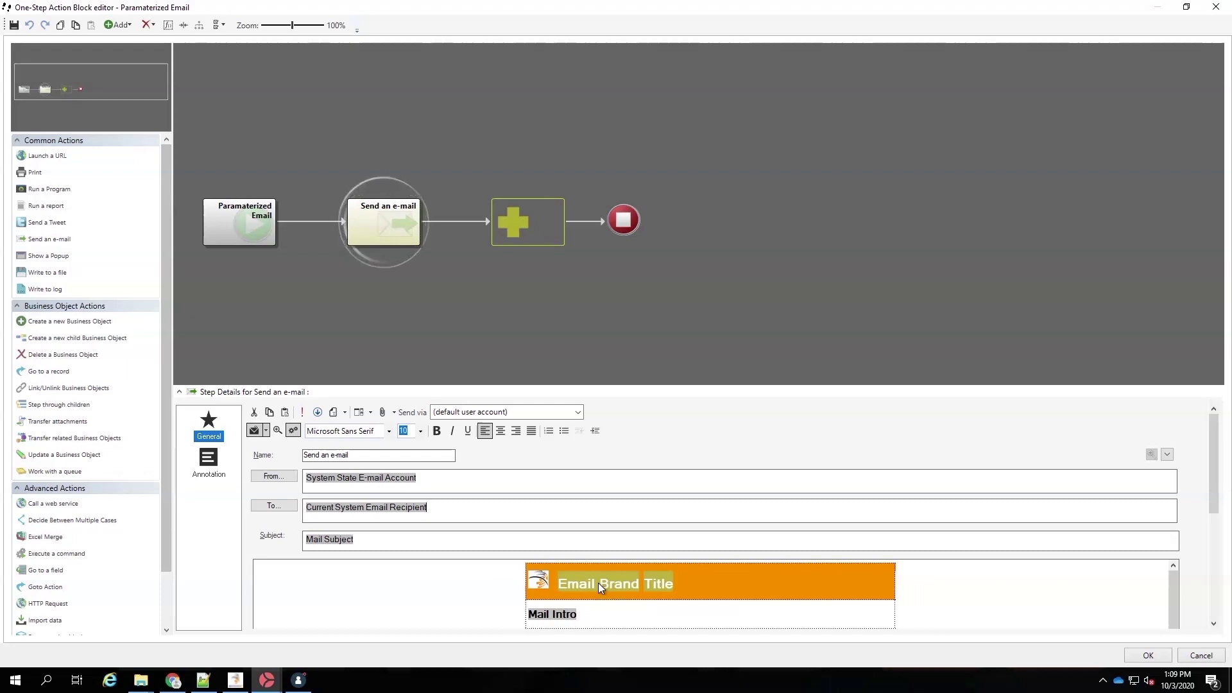
{"action": "left_click", "coordinate": [657, 584]}
{"action": "left_click", "coordinate": [592, 585]}
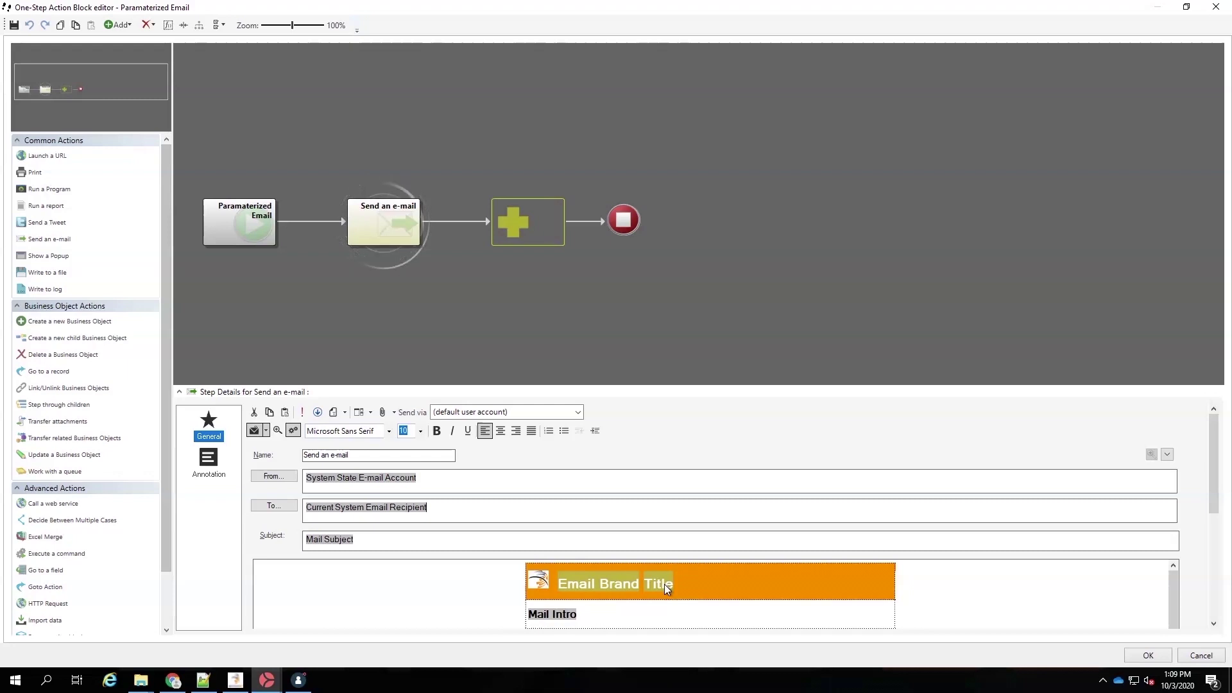
{"action": "left_click", "coordinate": [926, 605]}
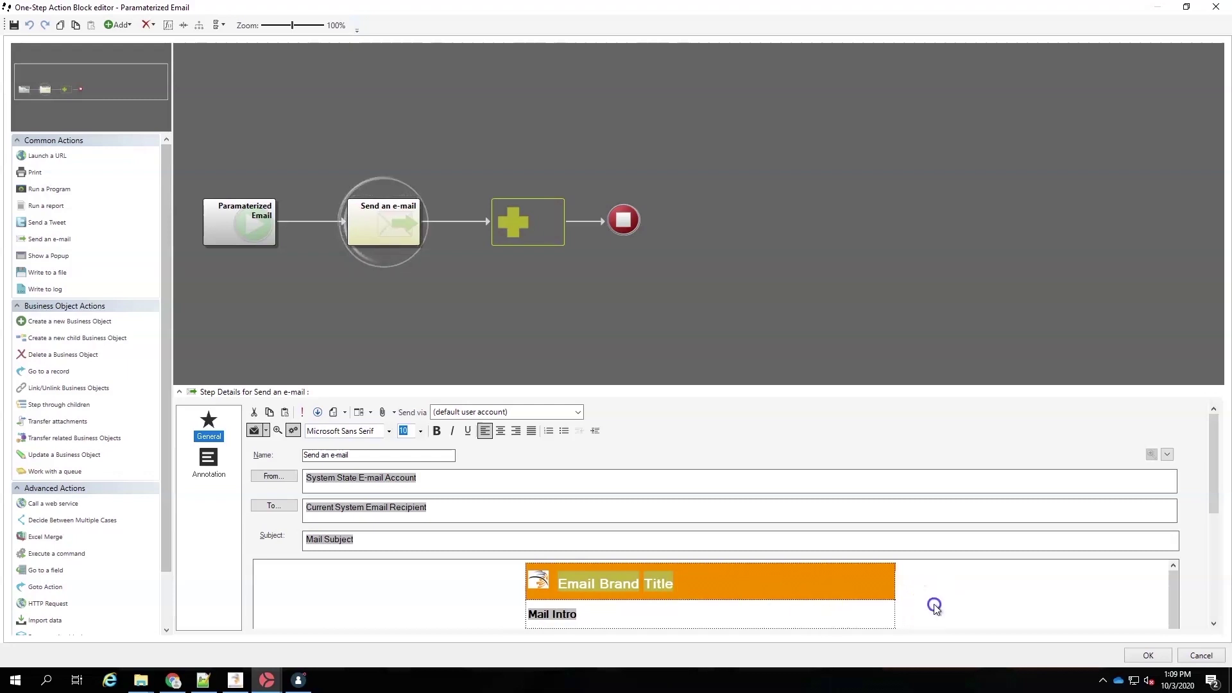
{"action": "scroll", "coordinate": [934, 603], "scroll_direction": "up", "scroll_amount": 5}
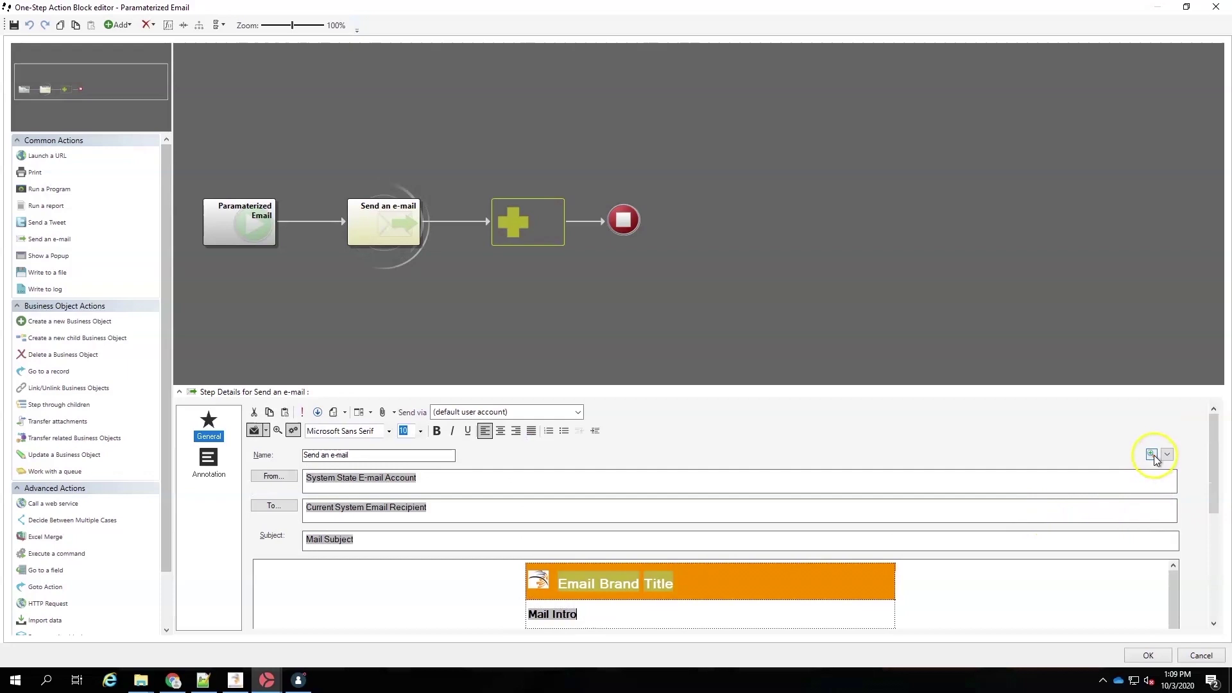
{"action": "left_click", "coordinate": [1154, 455]}
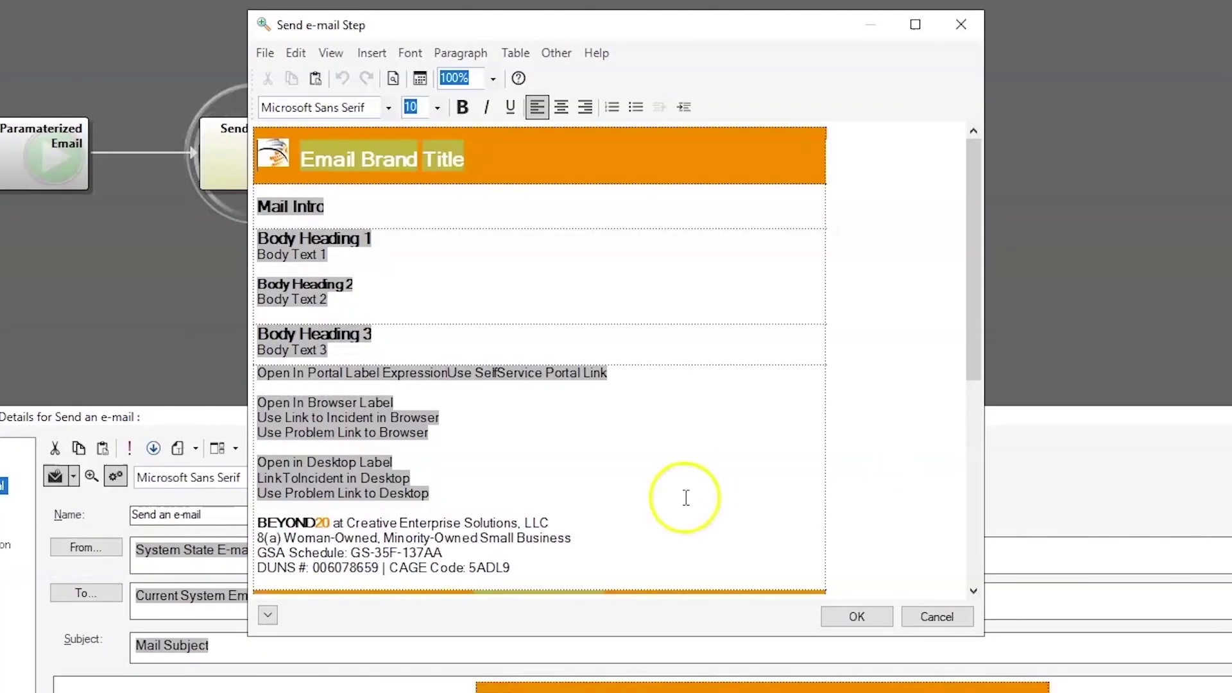
Step: Select the word Title in the banner heading and bring up the font options
{"action": "left_click", "coordinate": [458, 160]}
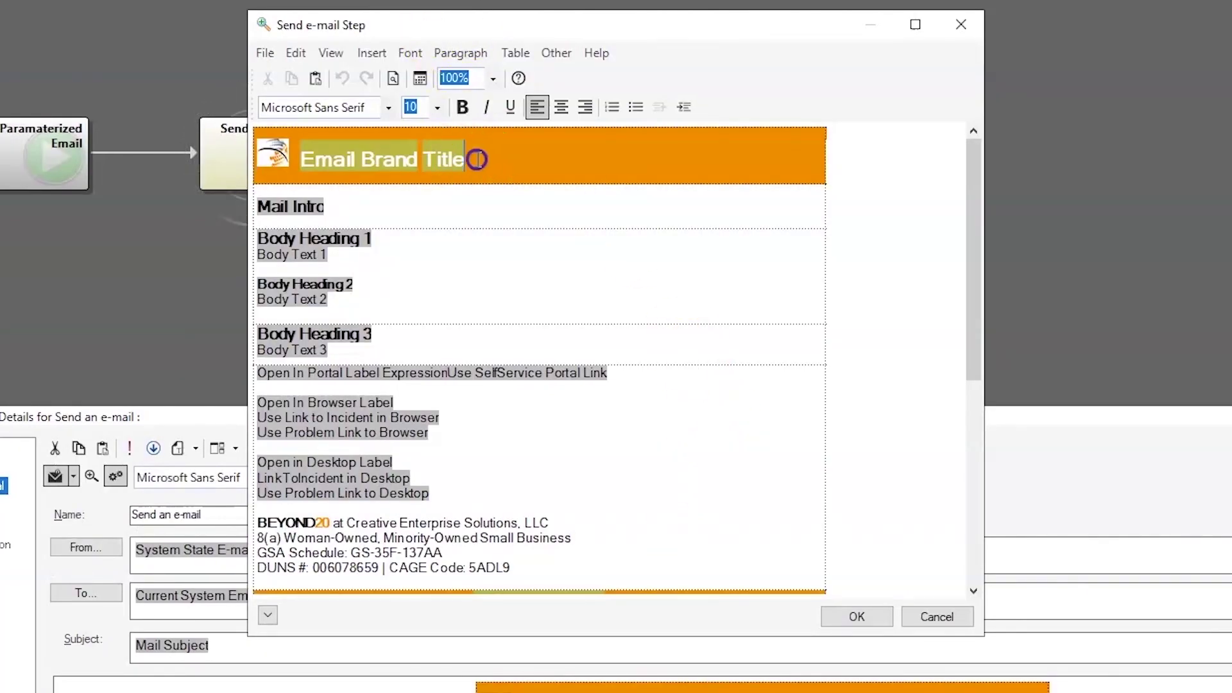
{"action": "left_click_drag", "start_coordinate": [458, 160], "coordinate": [429, 159]}
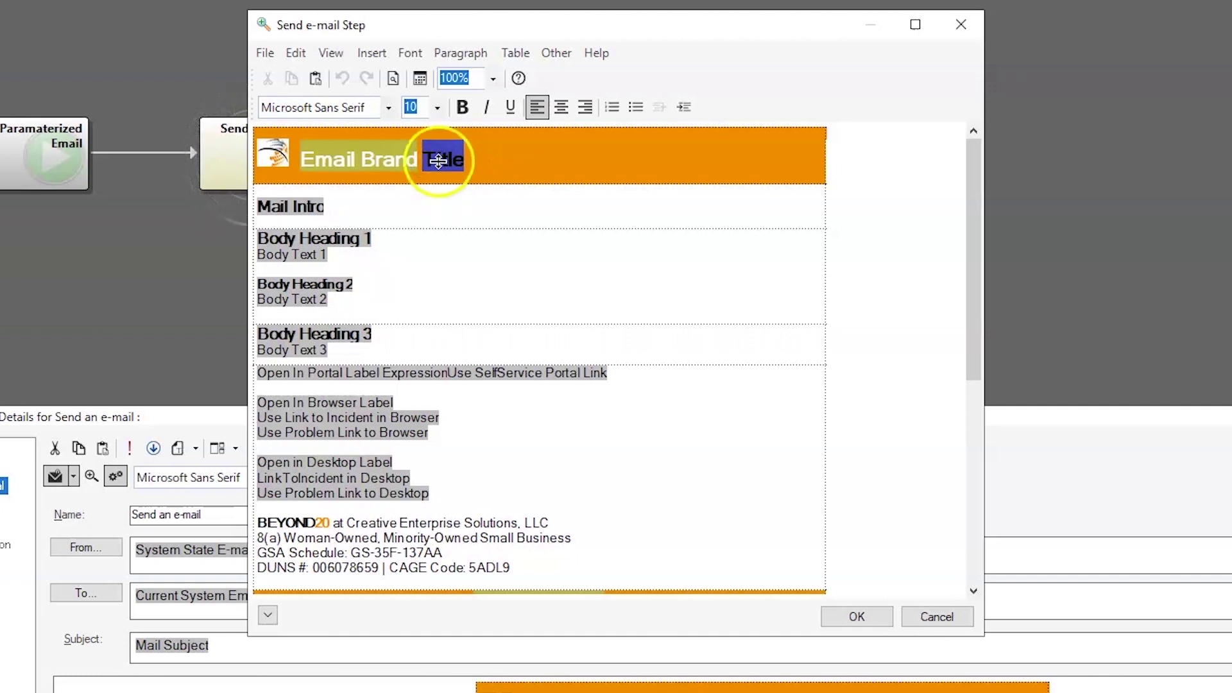
{"action": "left_click", "coordinate": [410, 53]}
{"action": "mouse_move", "coordinate": [371, 53]}
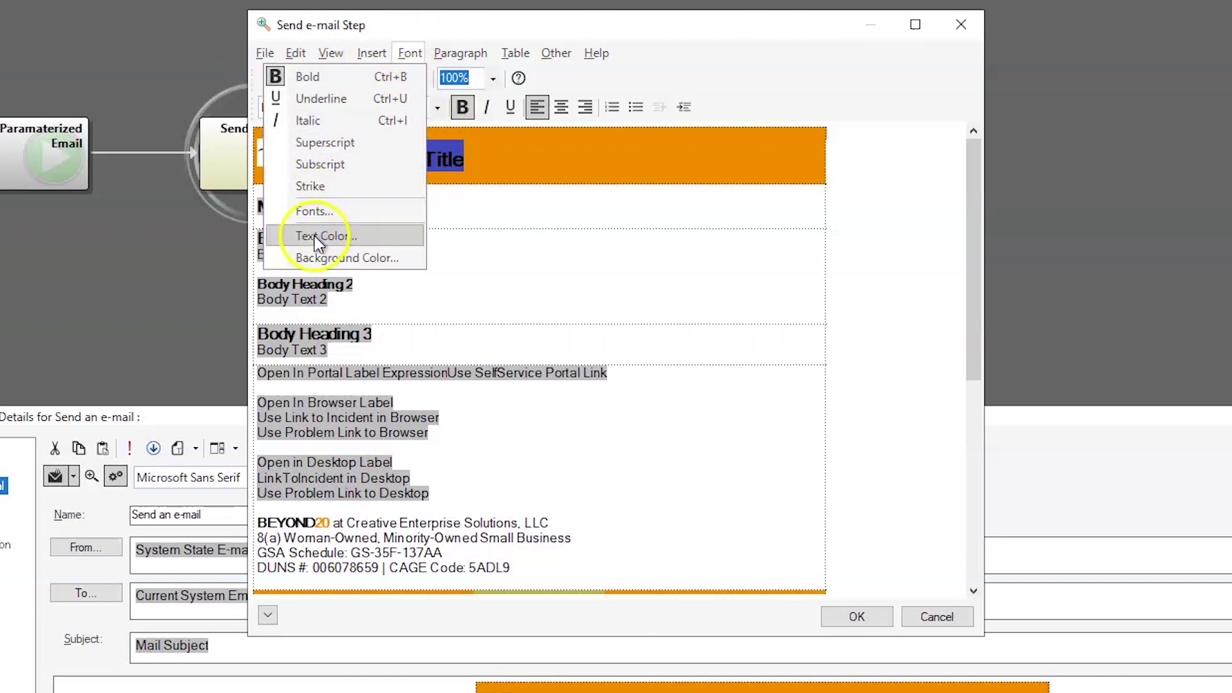
Step: Leave the font unchanged and select the Mail Intro placeholder text
{"action": "left_click", "coordinate": [898, 299]}
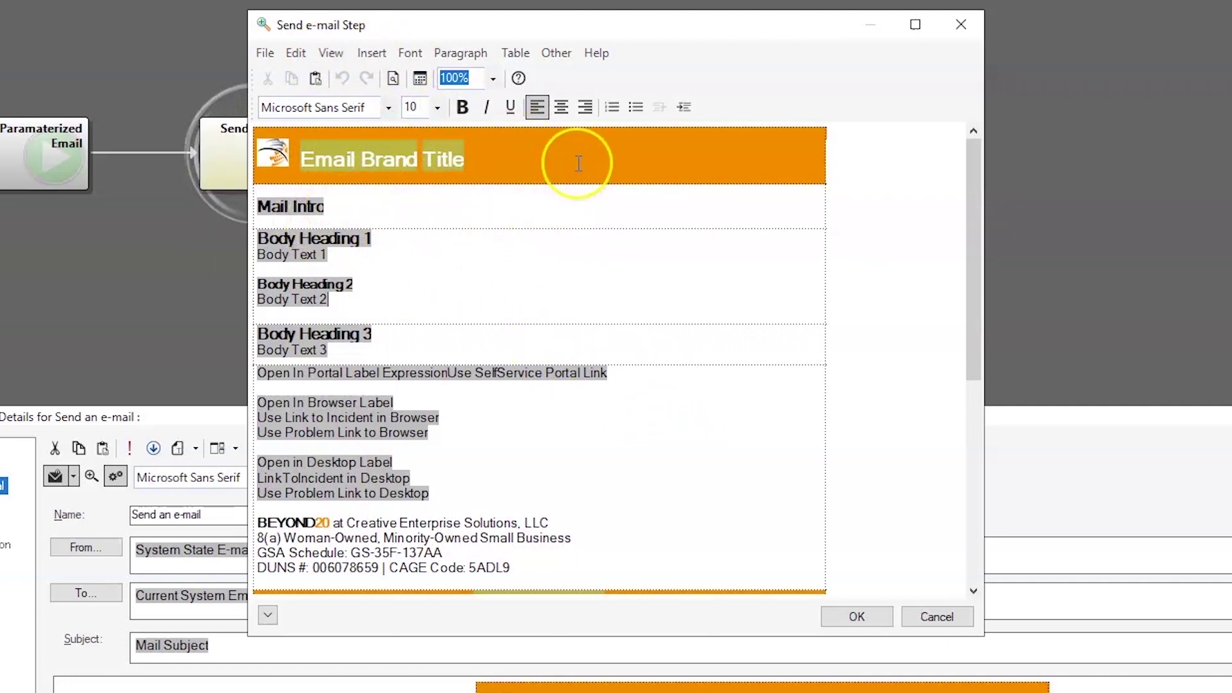
{"action": "left_click", "coordinate": [550, 157]}
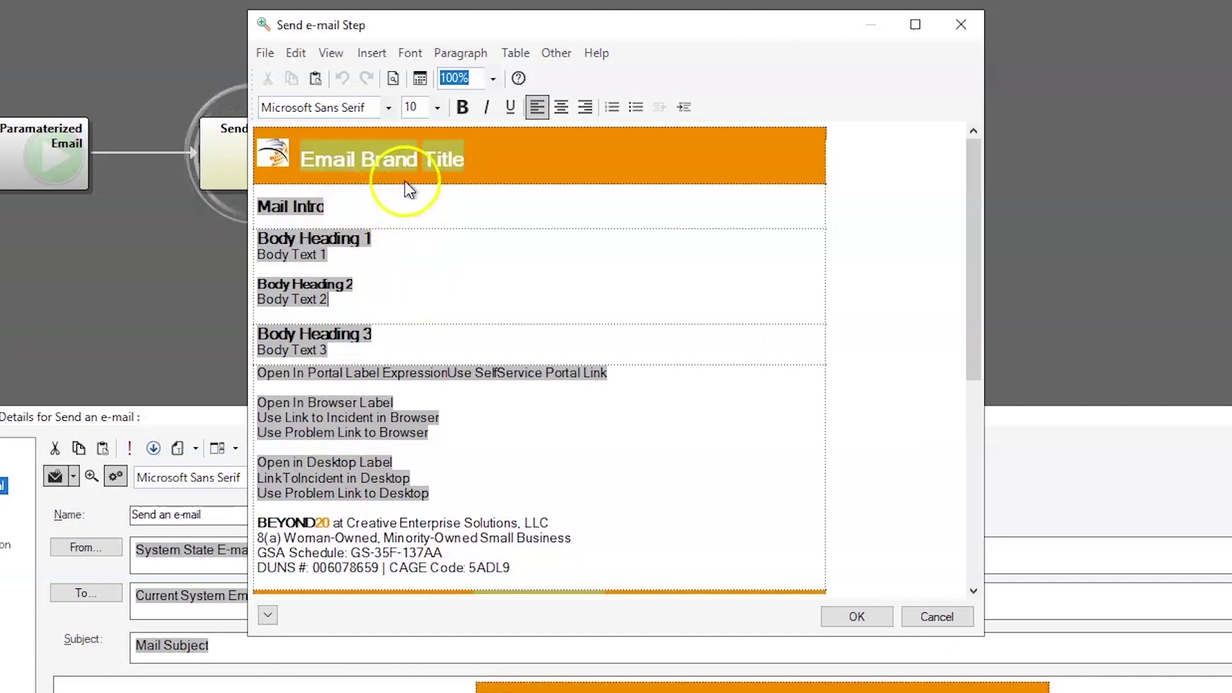
{"action": "left_click_drag", "start_coordinate": [328, 206], "coordinate": [215, 204]}
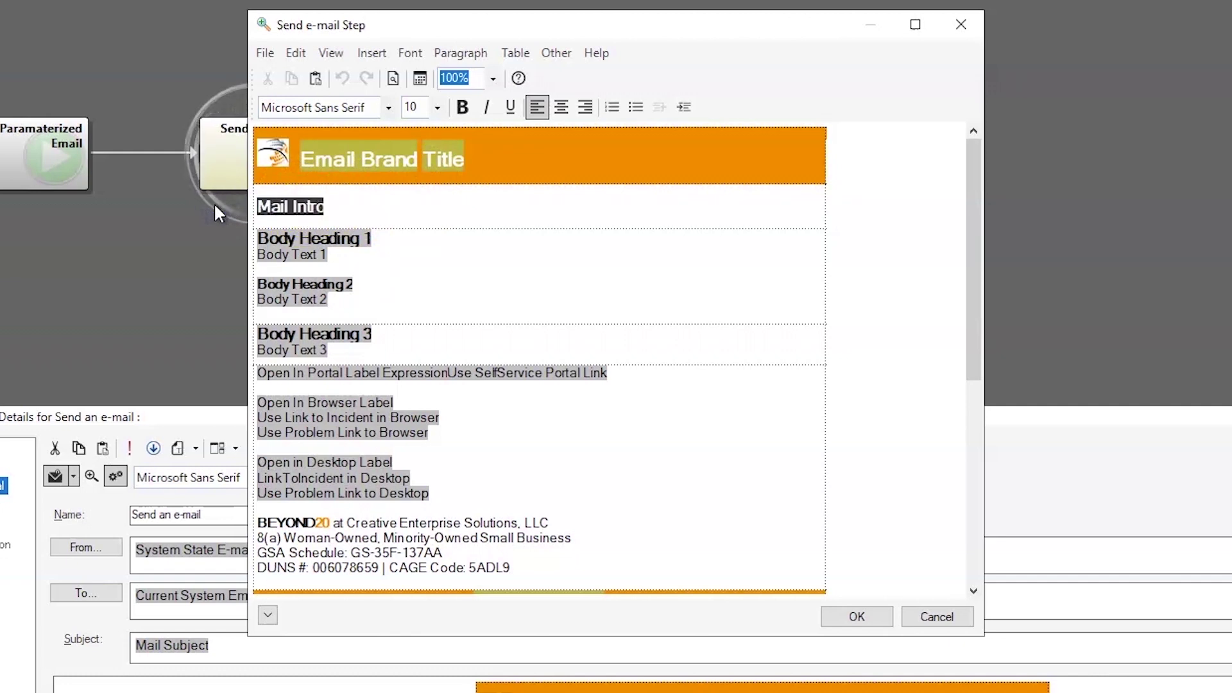
Step: Replace the plain Mail Intro text with the Mail Intro variable from Variables
{"action": "right_click", "coordinate": [282, 207]}
{"action": "left_click", "coordinate": [239, 217]}
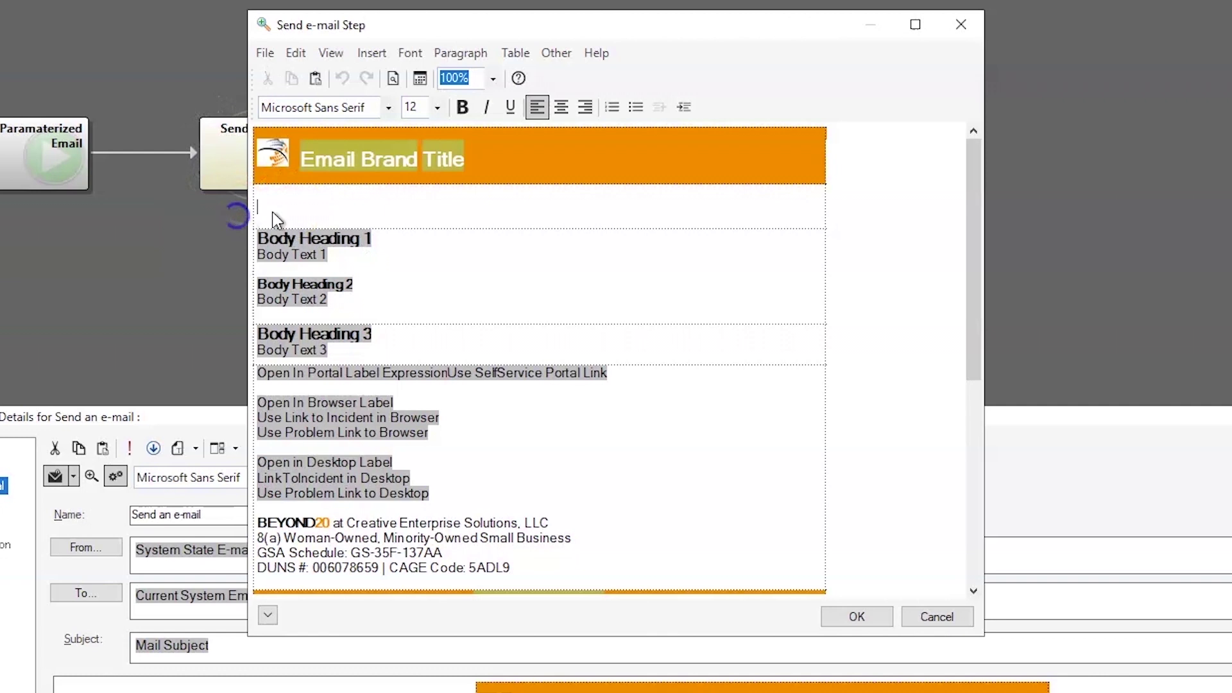
{"action": "right_click", "coordinate": [276, 209]}
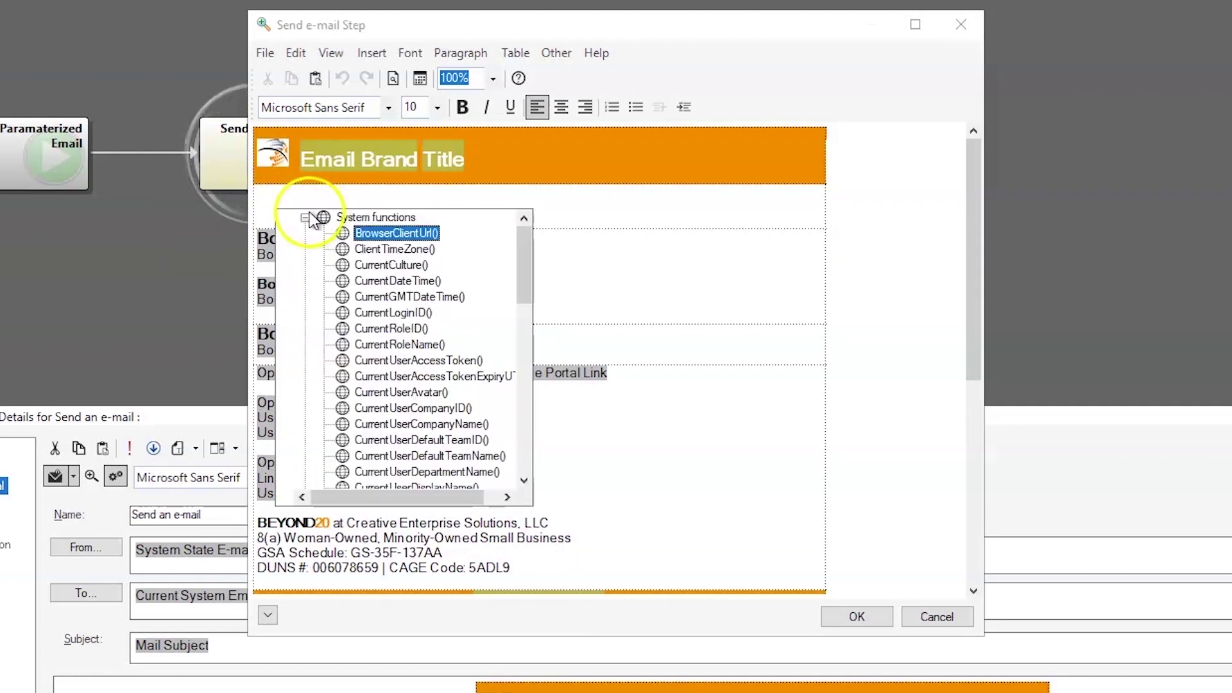
{"action": "left_click", "coordinate": [306, 216]}
{"action": "left_click", "coordinate": [304, 345]}
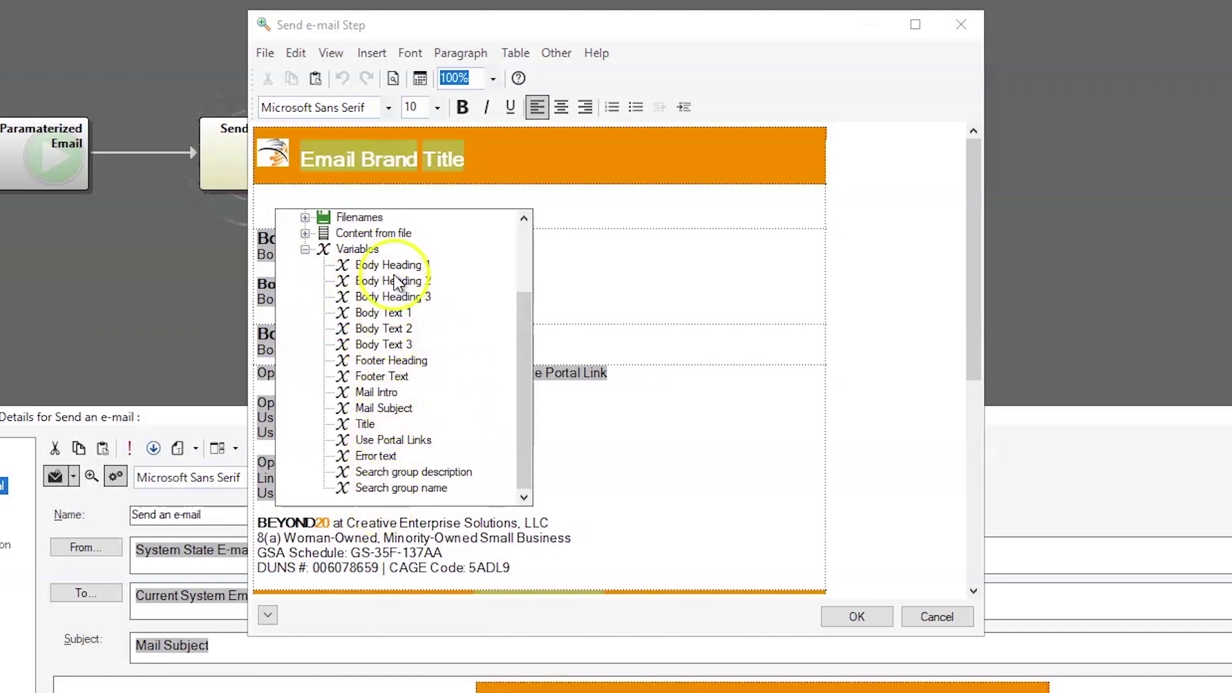
{"action": "double_click", "coordinate": [377, 392]}
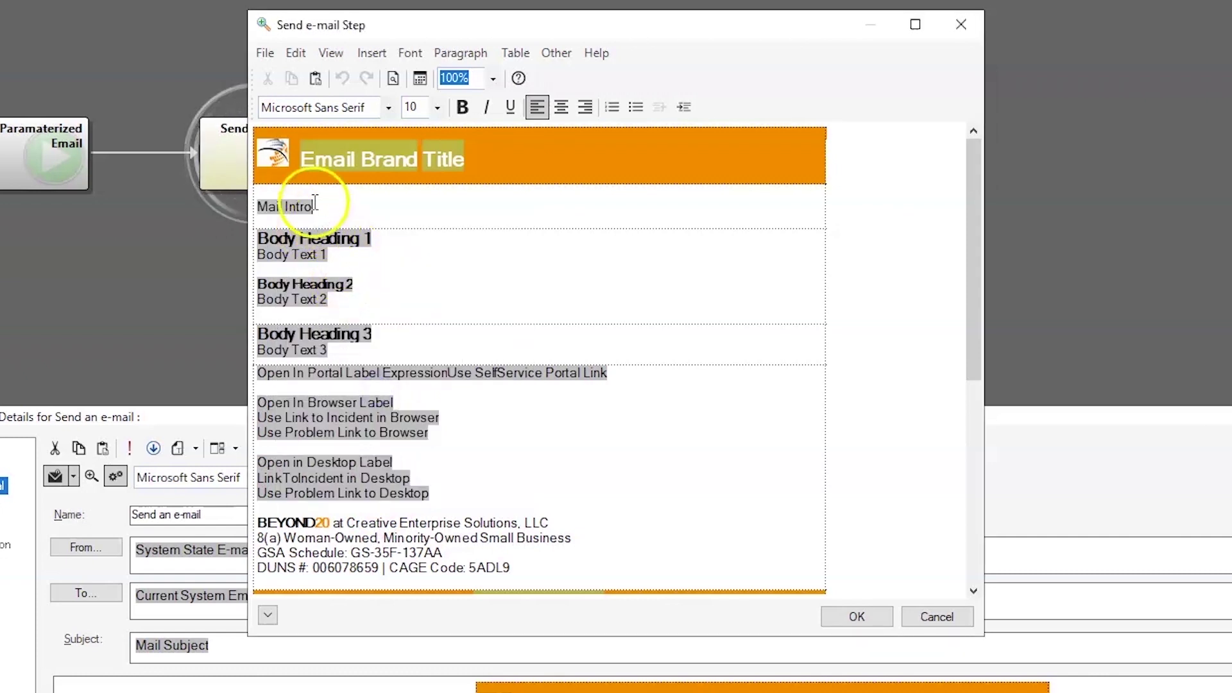
Step: Format the Mail Intro variable as 14-point bold italic
{"action": "left_click_drag", "start_coordinate": [316, 203], "coordinate": [243, 203]}
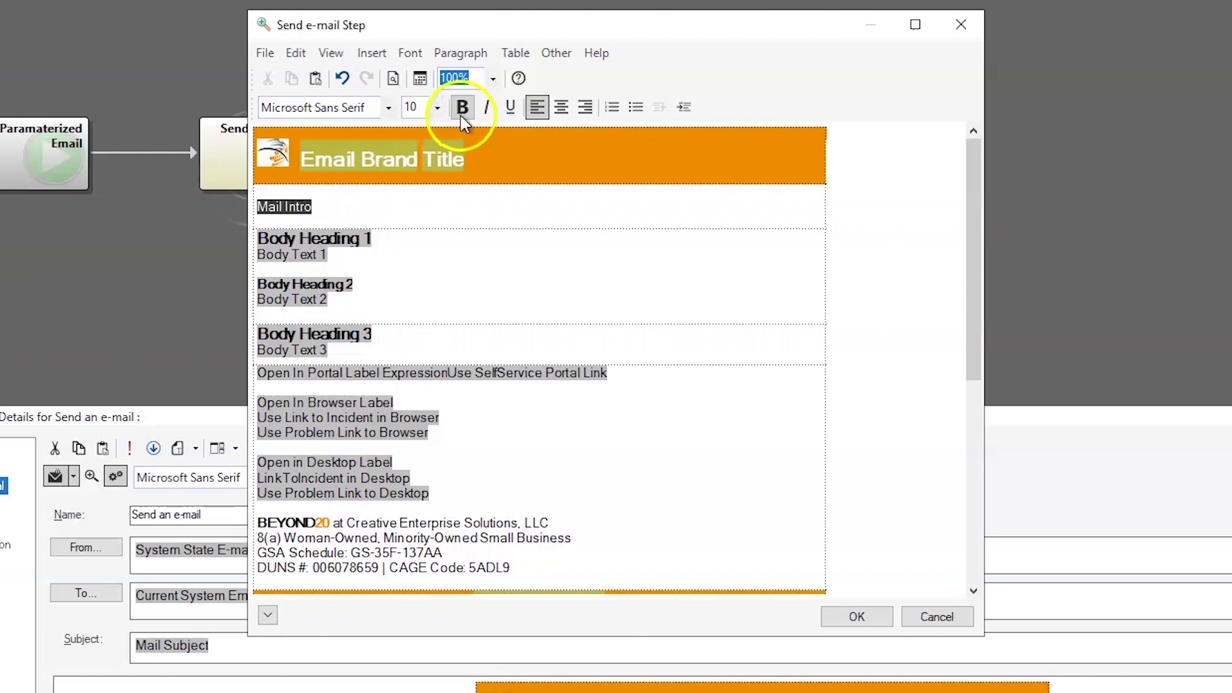
{"action": "left_click", "coordinate": [438, 107]}
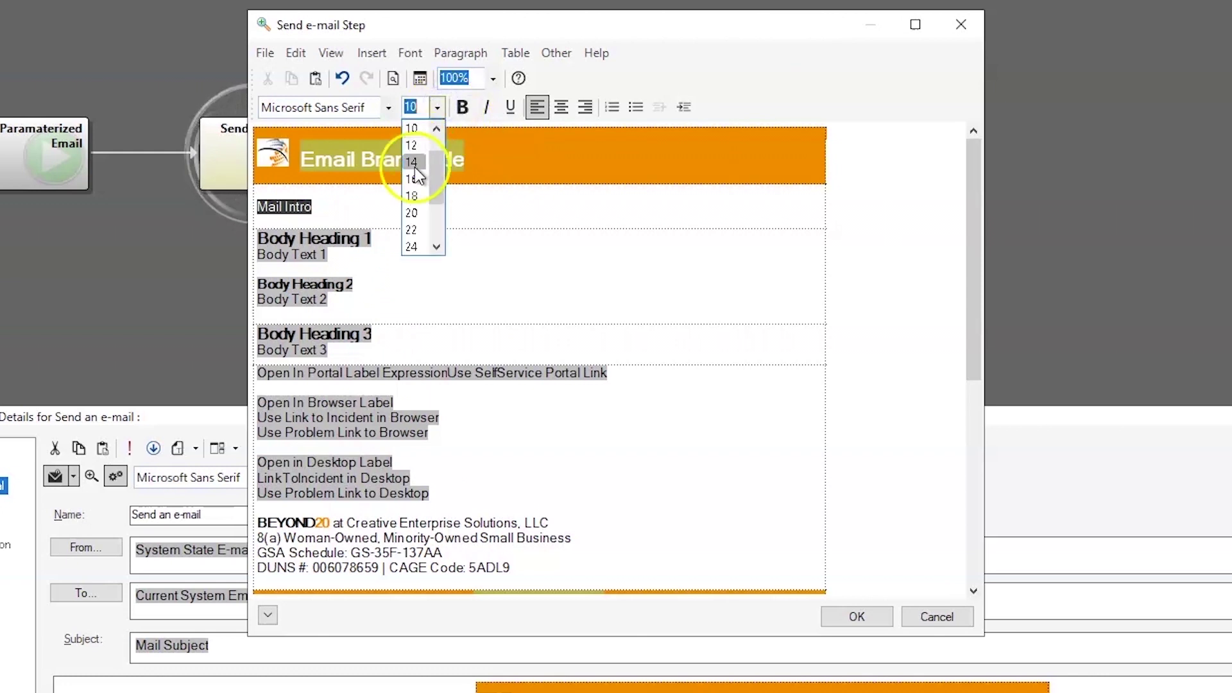
{"action": "left_click", "coordinate": [412, 162]}
{"action": "left_click", "coordinate": [460, 109]}
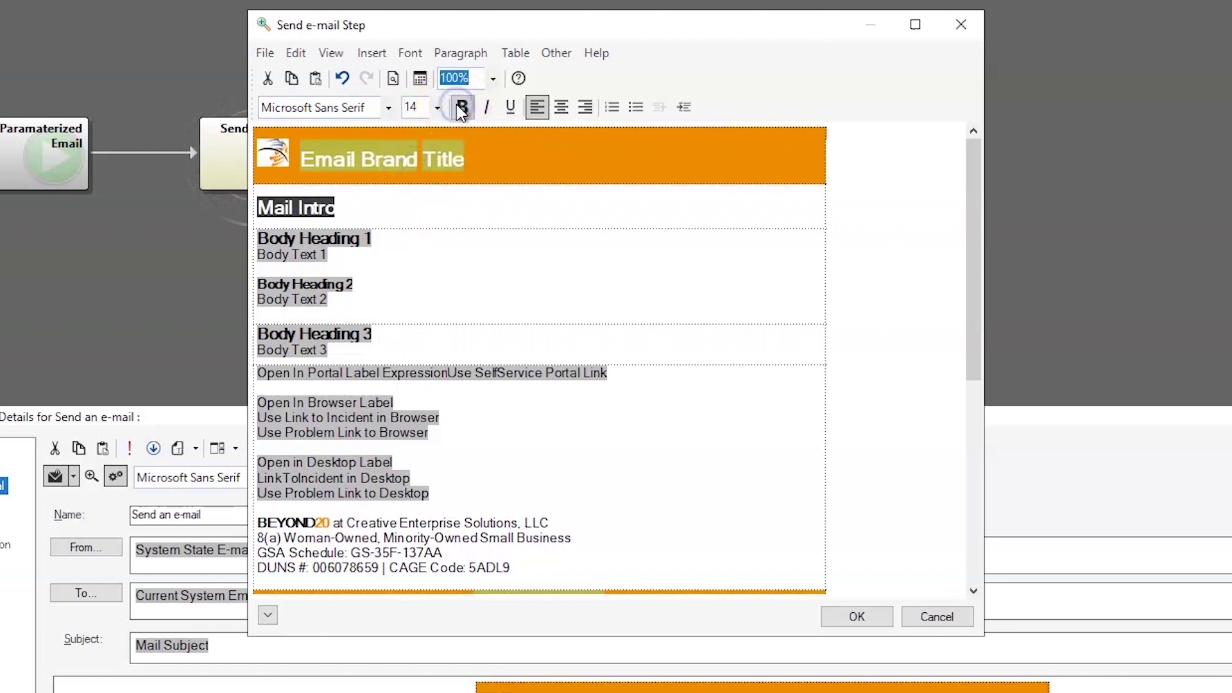
{"action": "left_click", "coordinate": [389, 108]}
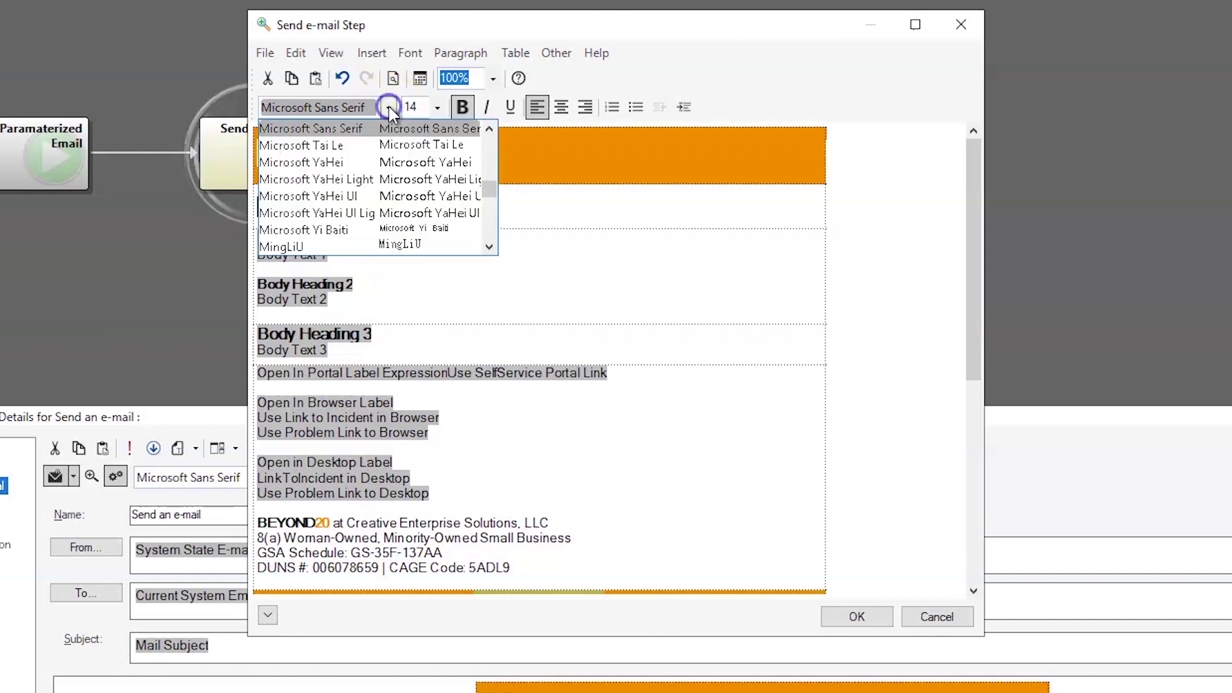
{"action": "left_click", "coordinate": [389, 107]}
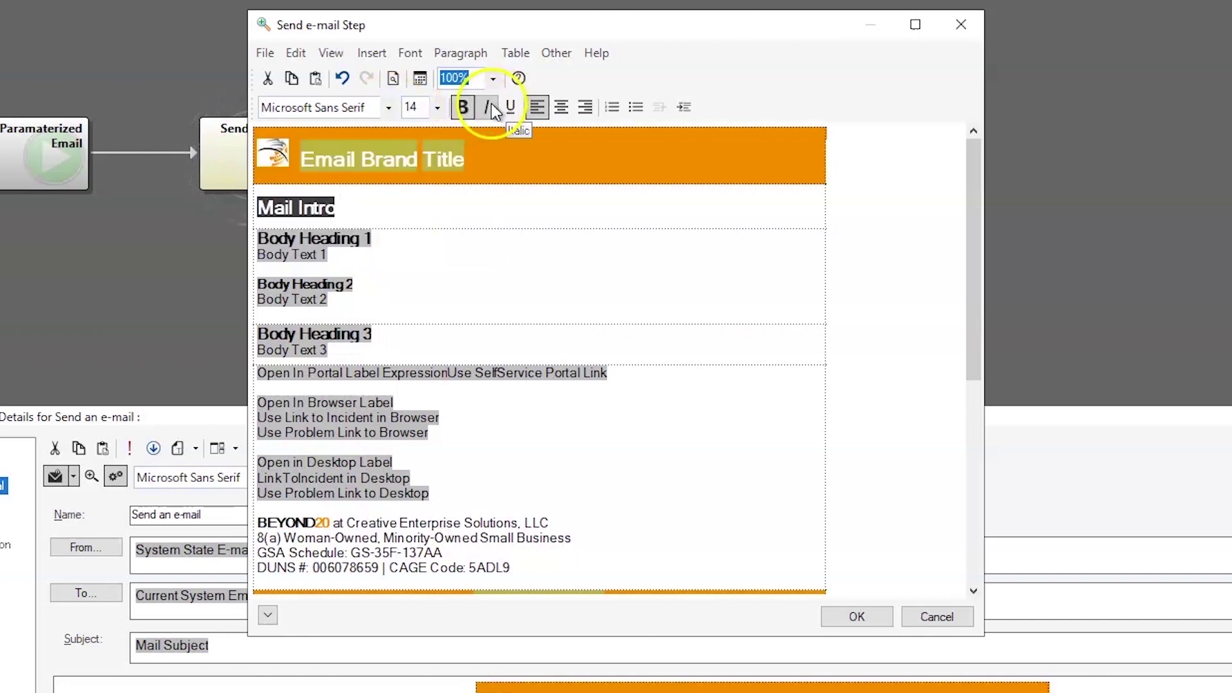
{"action": "left_click", "coordinate": [485, 107]}
{"action": "left_click", "coordinate": [462, 219]}
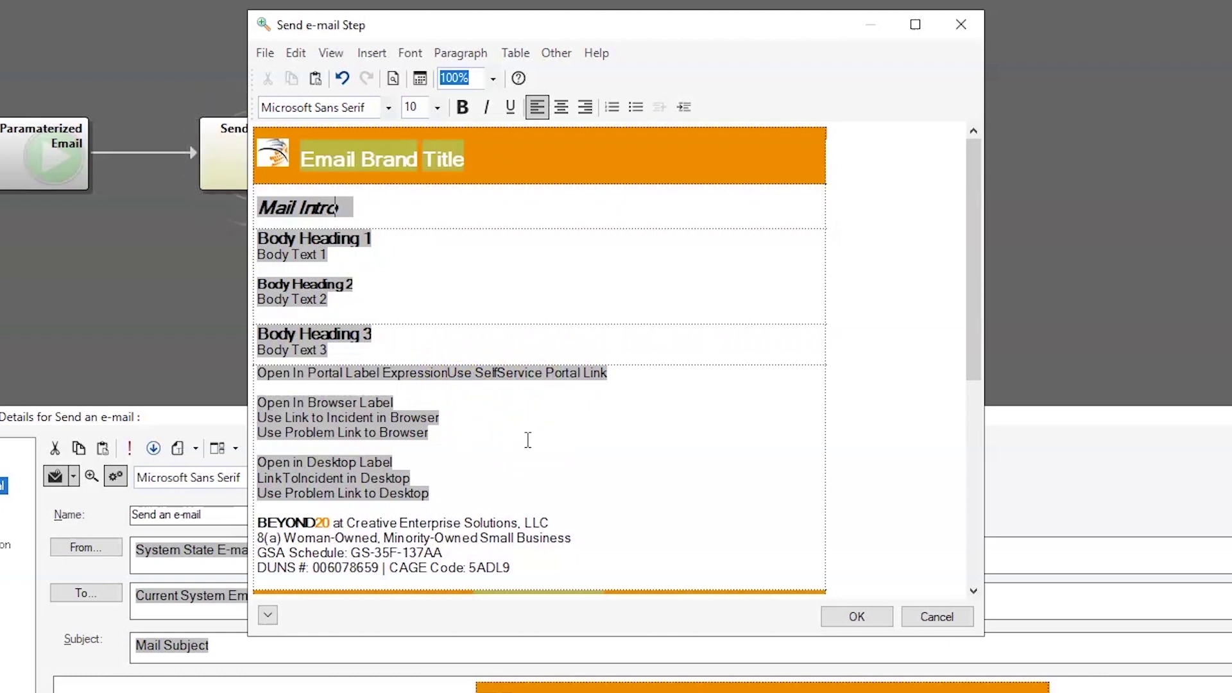
Step: Check the BEYOND20 footer block and accept the body changes with OK
{"action": "scroll", "coordinate": [533, 439], "scroll_direction": "down", "scroll_amount": 3}
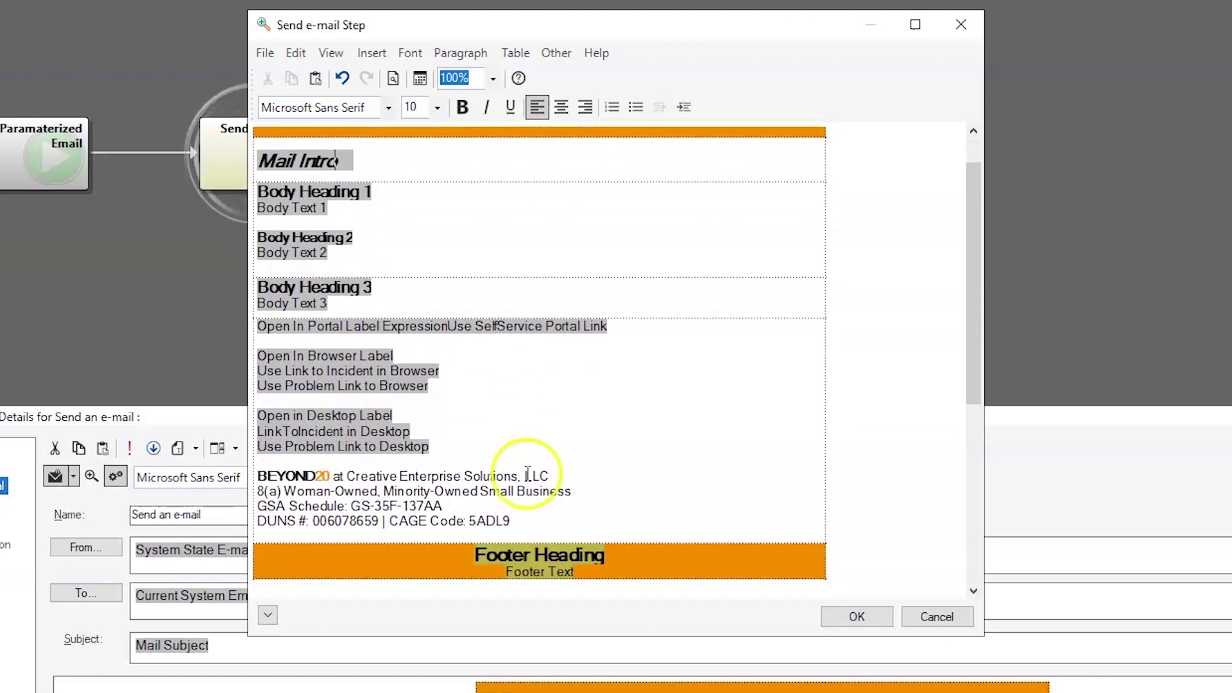
{"action": "left_click_drag", "start_coordinate": [513, 520], "coordinate": [209, 461]}
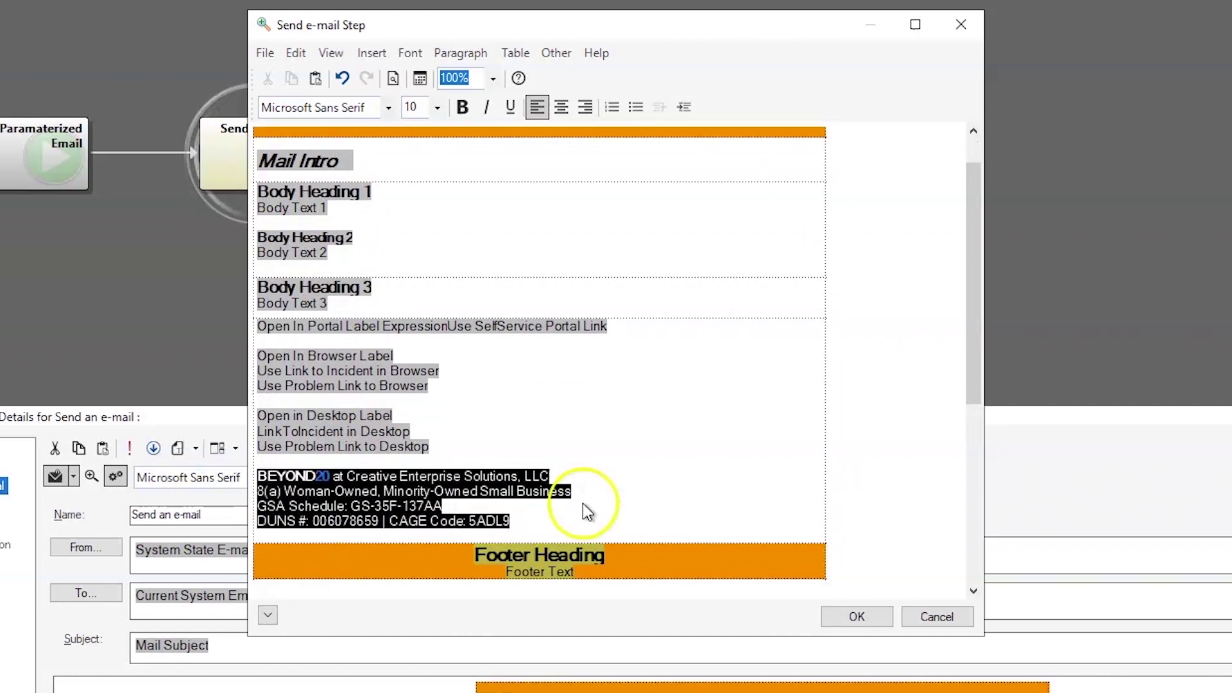
{"action": "left_click", "coordinate": [572, 526]}
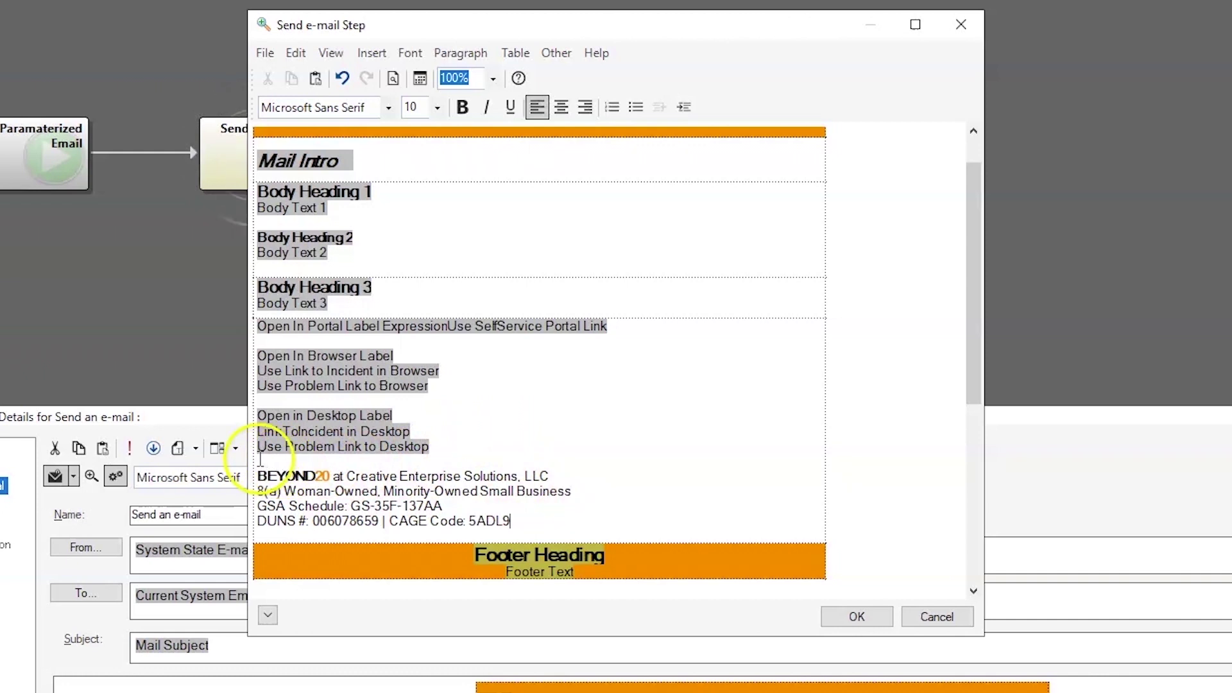
{"action": "left_click", "coordinate": [857, 616]}
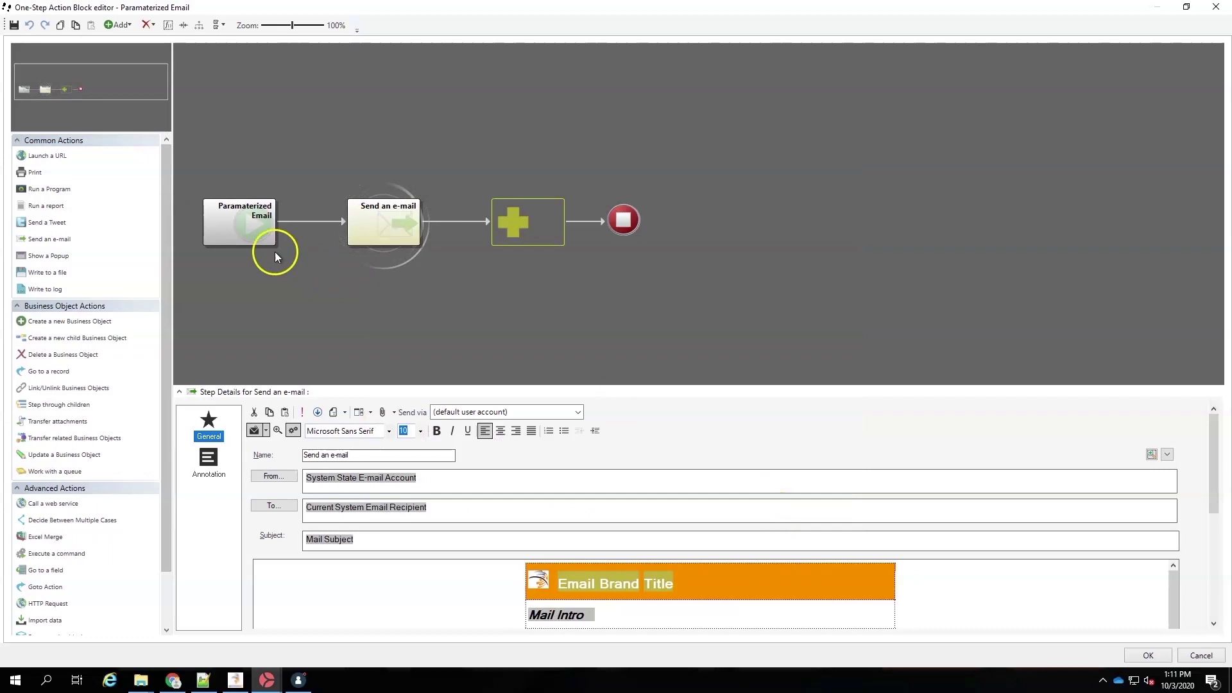
Step: Add a required Text parameter named 'Signature Name' to the start step's parameters
{"action": "left_click", "coordinate": [226, 221]}
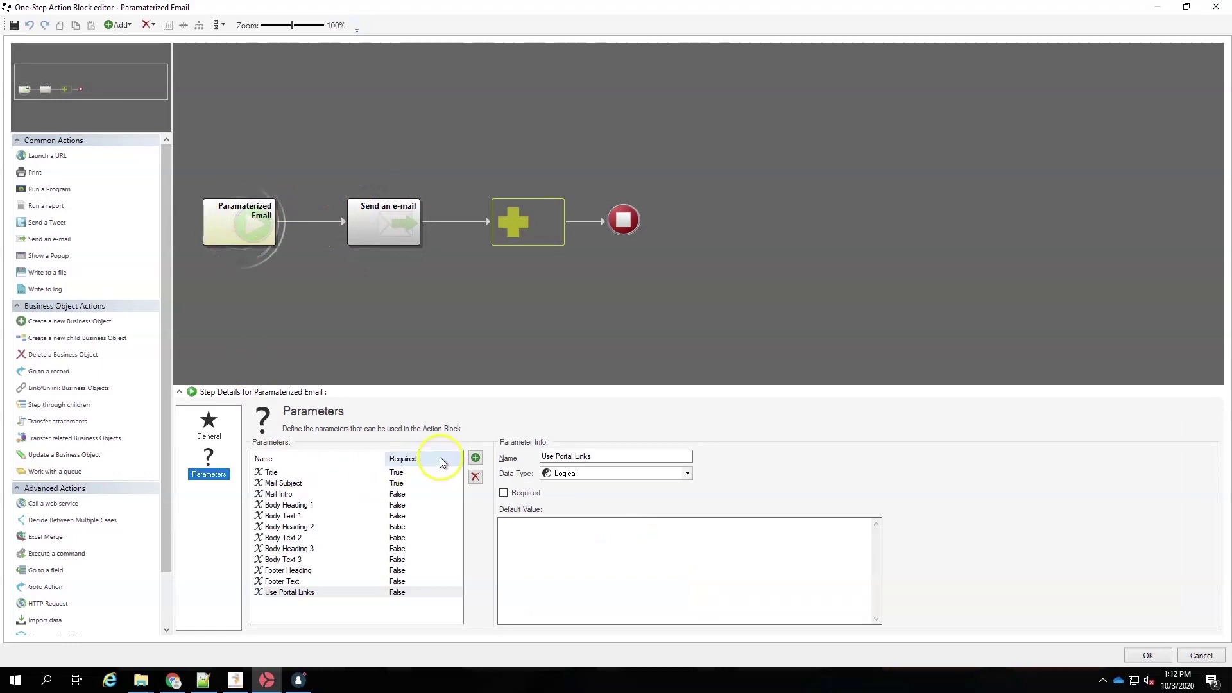
{"action": "left_click", "coordinate": [476, 458]}
{"action": "type", "text": "Signature Name"}
{"action": "left_click", "coordinate": [628, 473]}
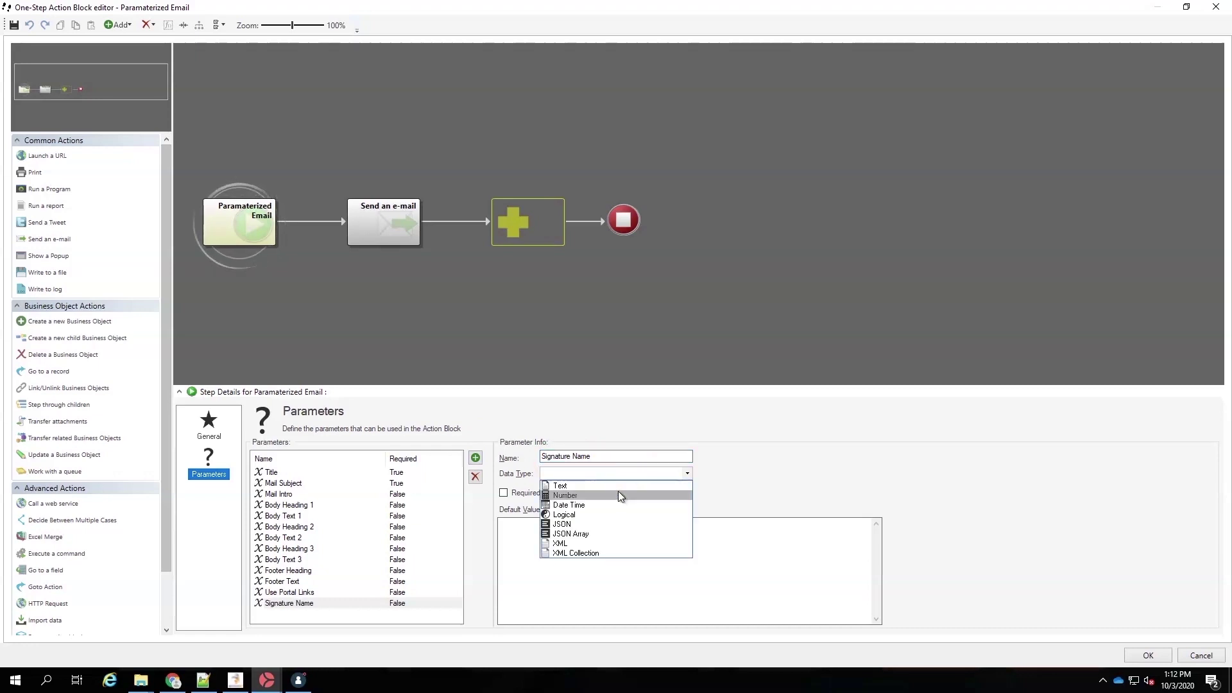
{"action": "left_click", "coordinate": [617, 486]}
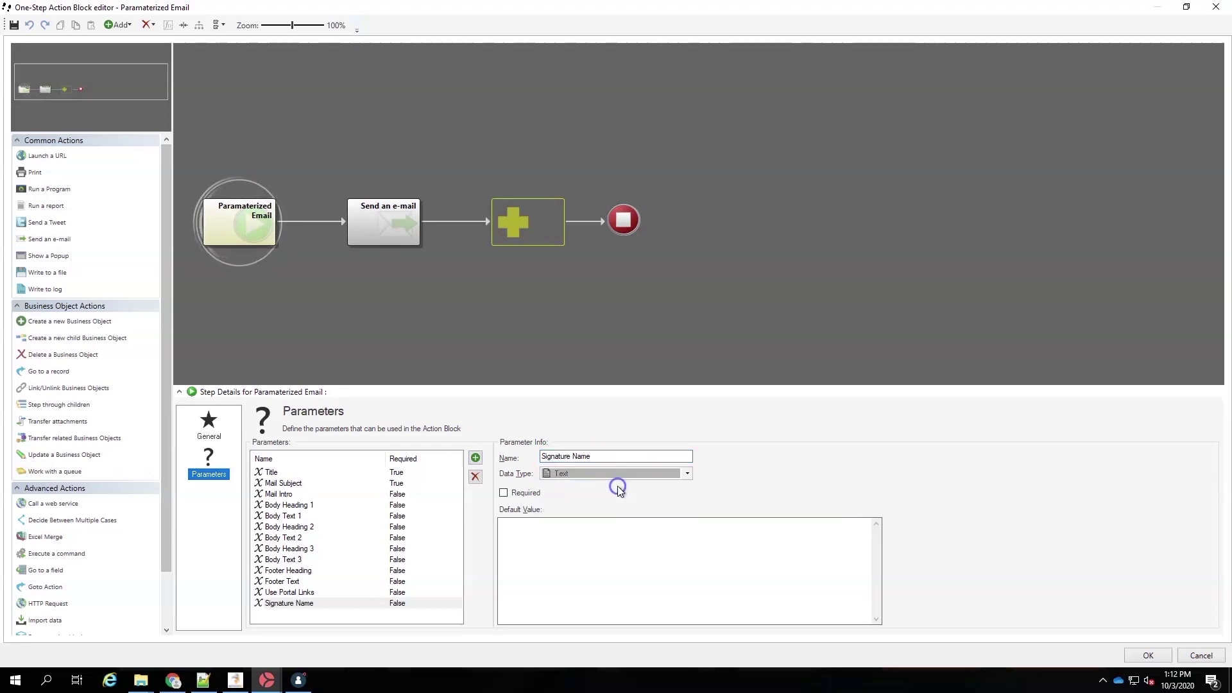
{"action": "left_click", "coordinate": [526, 494]}
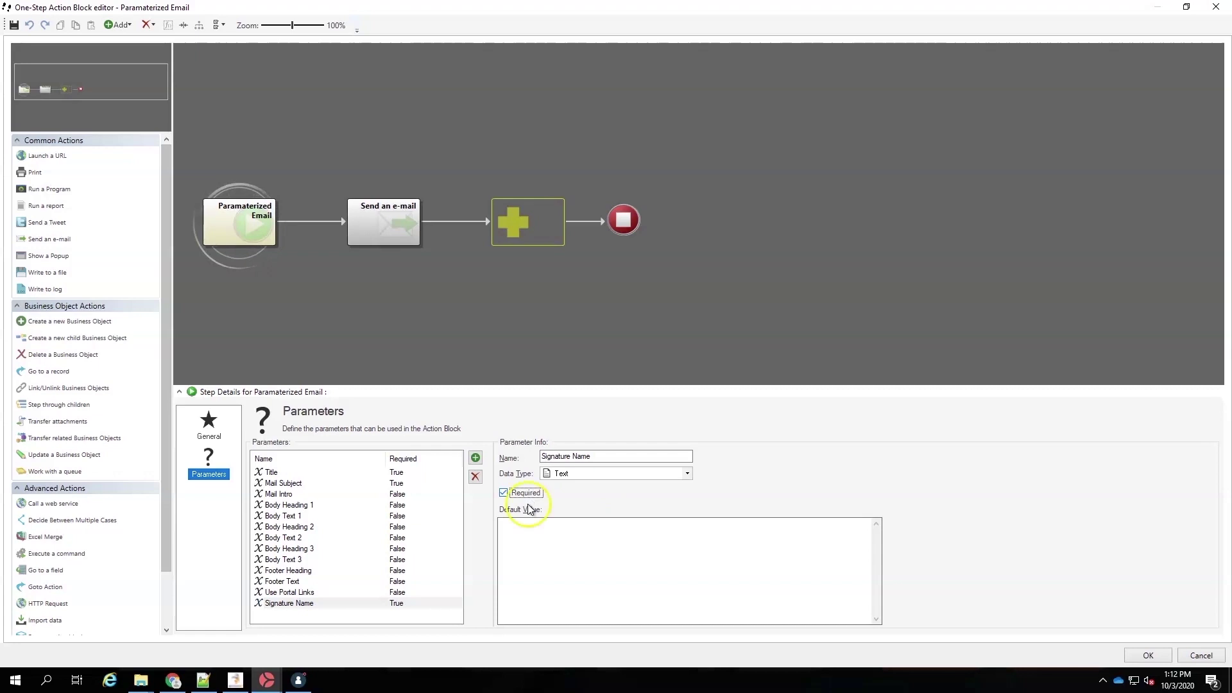
{"action": "left_click", "coordinate": [375, 220]}
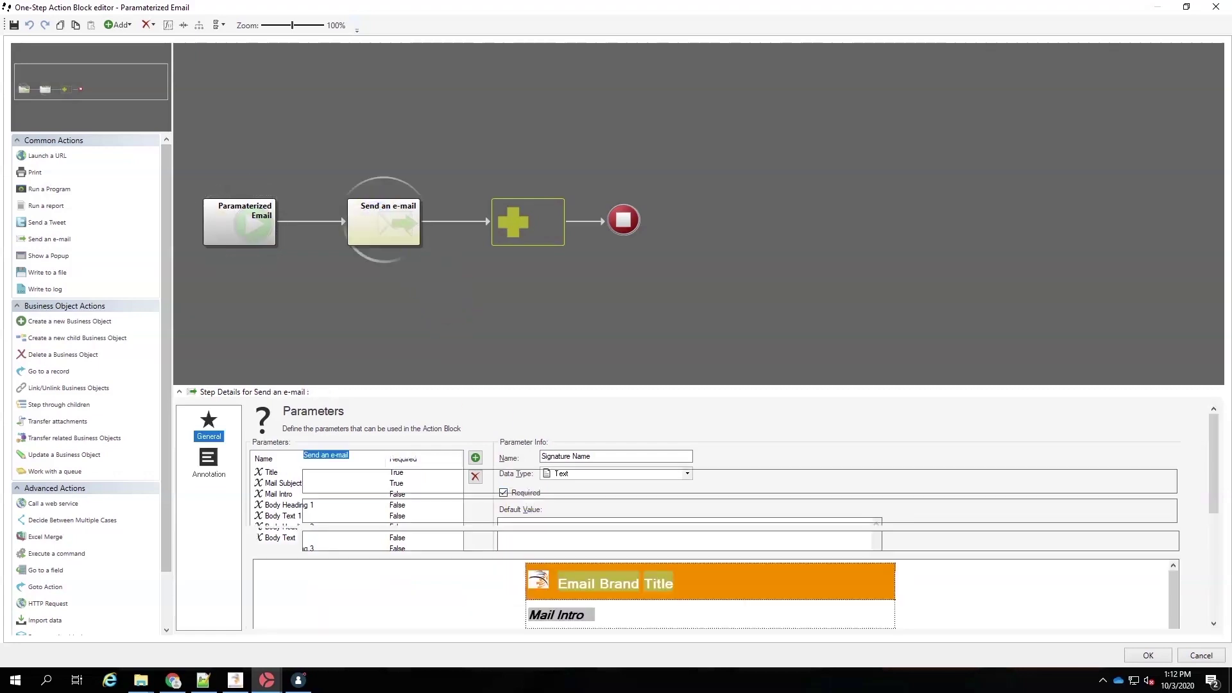
Step: Insert 'Regards,' and the Signature Name variable above the BEYOND20 footer, then confirm the body
{"action": "scroll", "coordinate": [949, 578], "scroll_direction": "down", "scroll_amount": 3}
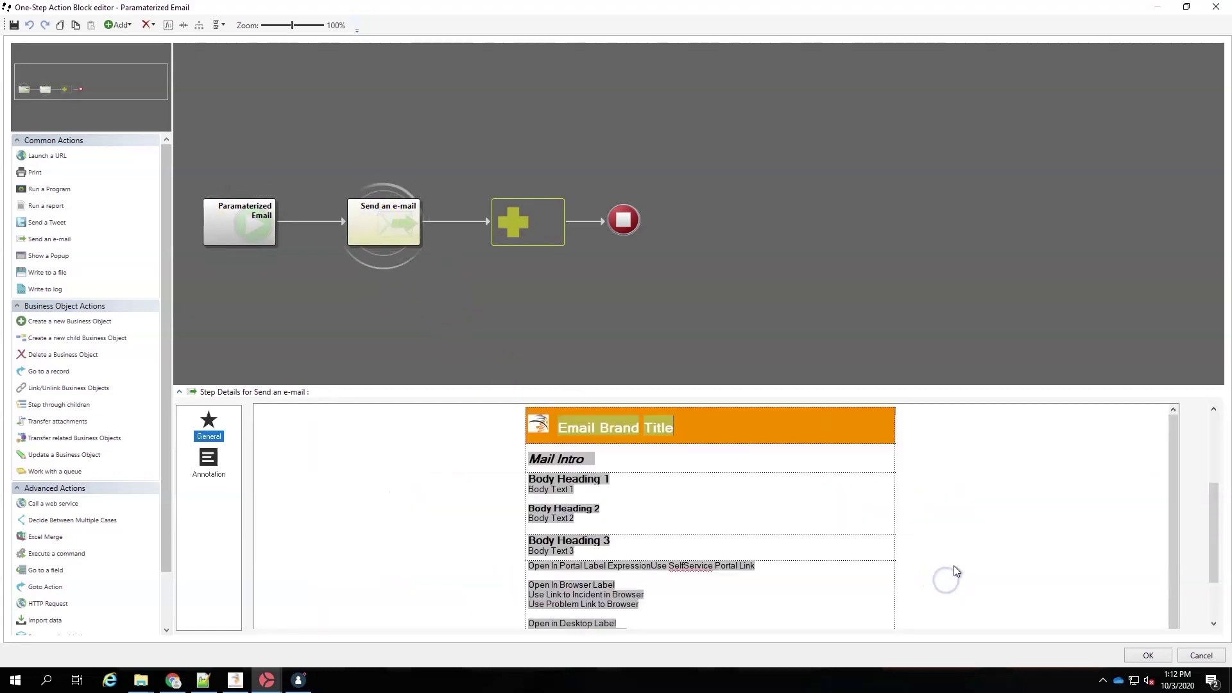
{"action": "scroll", "coordinate": [1169, 455], "scroll_direction": "up", "scroll_amount": 3}
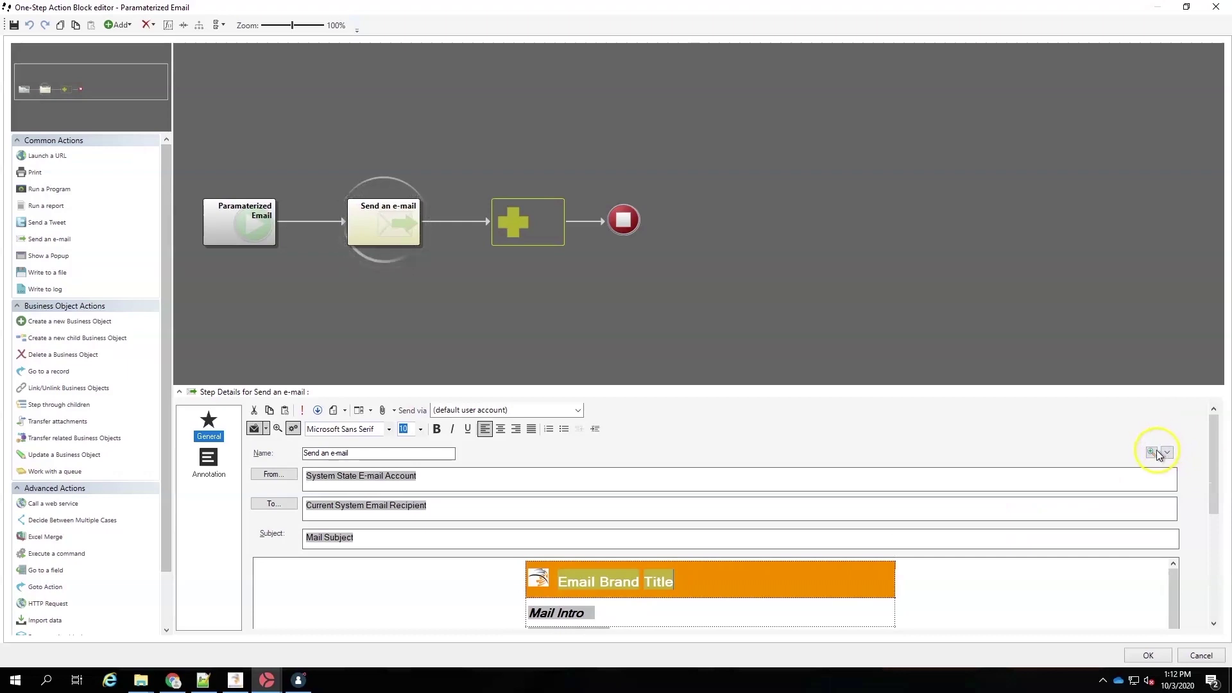
{"action": "left_click", "coordinate": [1154, 452]}
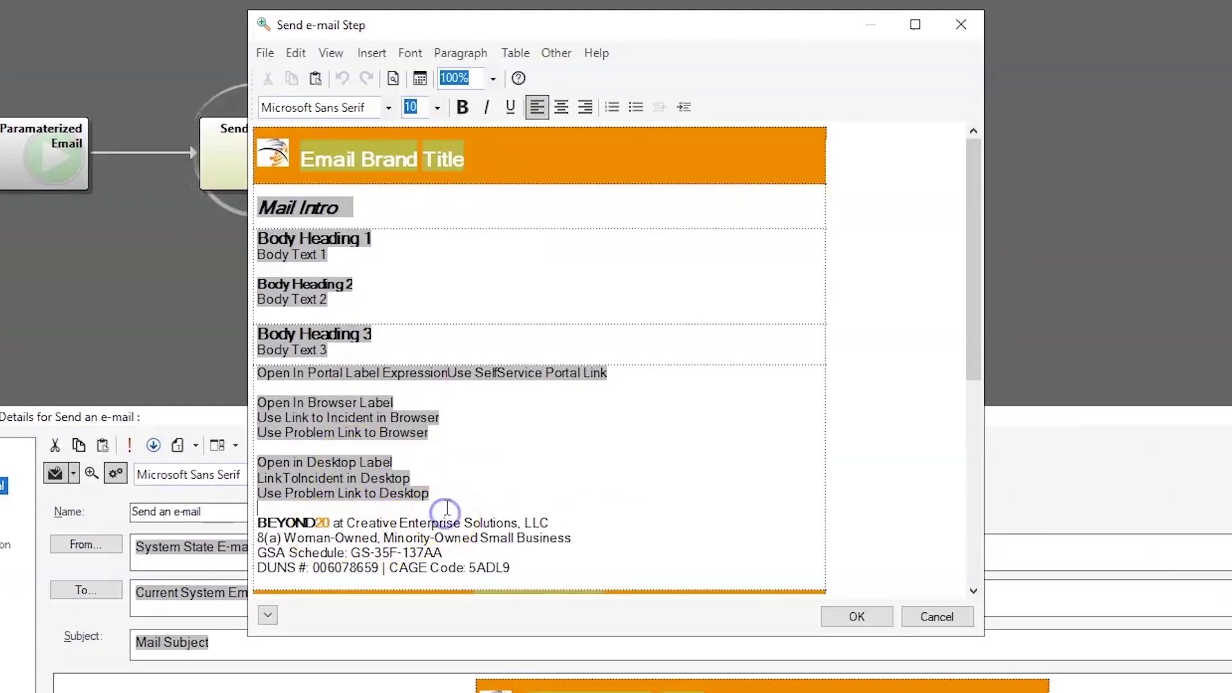
{"action": "type", "text": "Regards,"}
{"action": "key", "text": "Return"}
{"action": "right_click", "coordinate": [301, 538]}
{"action": "left_click", "coordinate": [329, 545]}
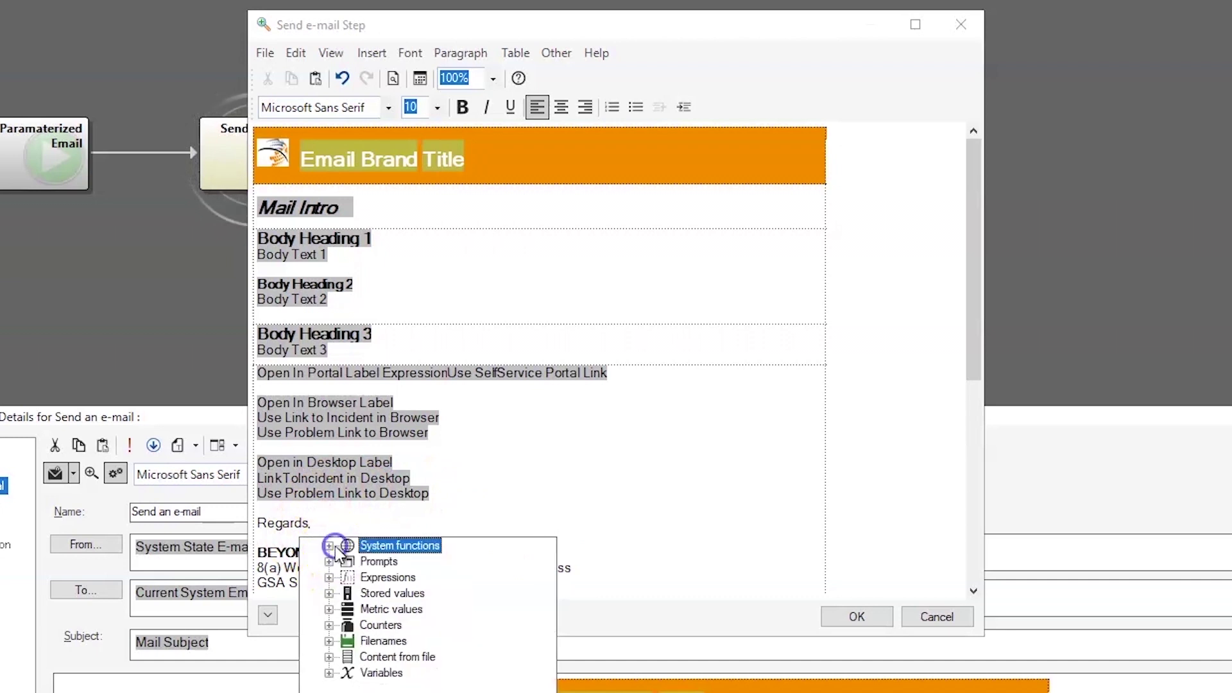
{"action": "left_click", "coordinate": [329, 673]}
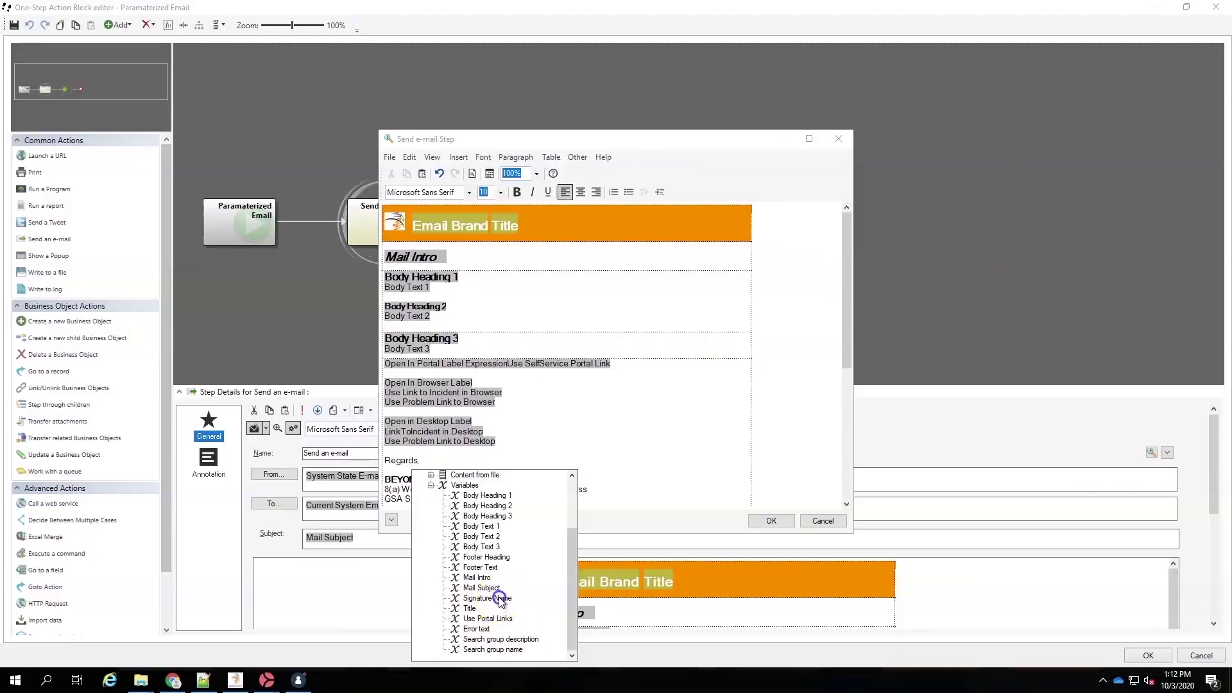
{"action": "double_click", "coordinate": [498, 591]}
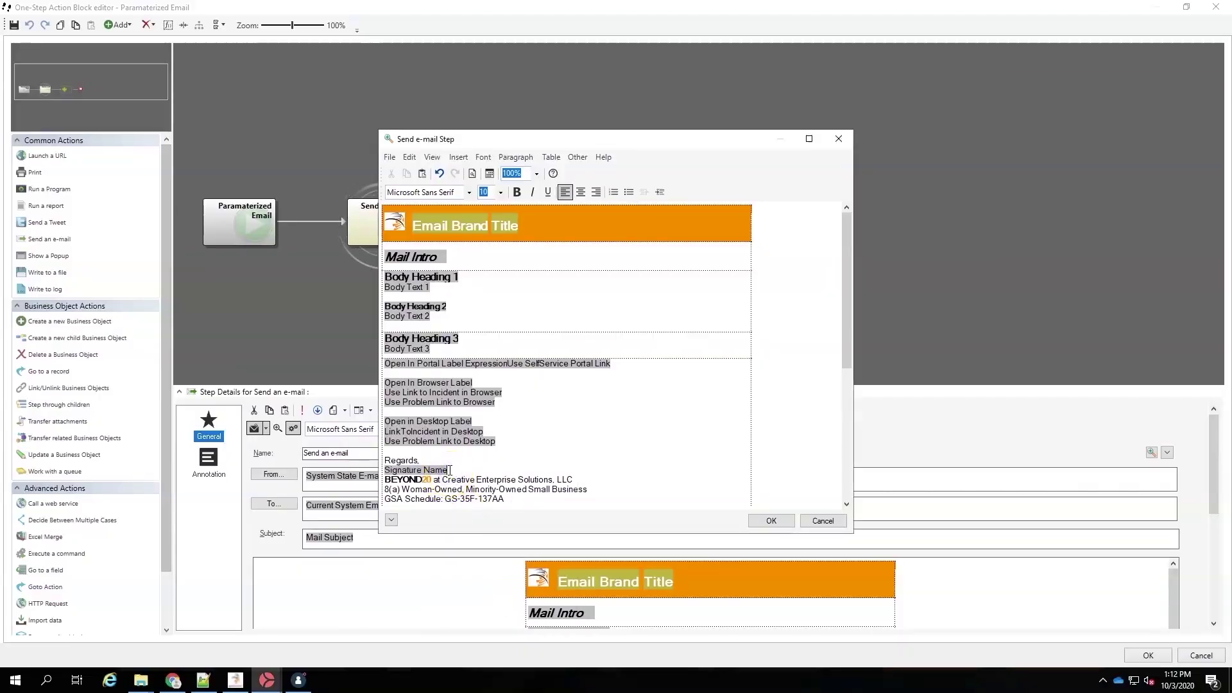
{"action": "key", "text": "Up"}
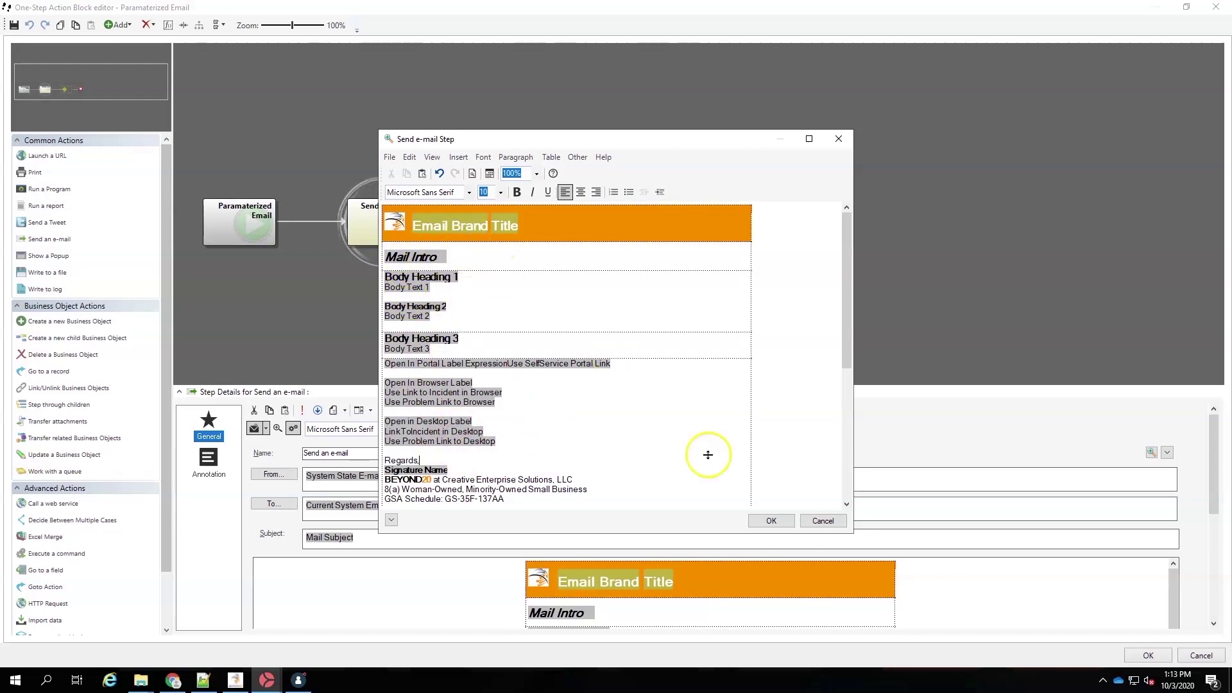
{"action": "left_click", "coordinate": [768, 522]}
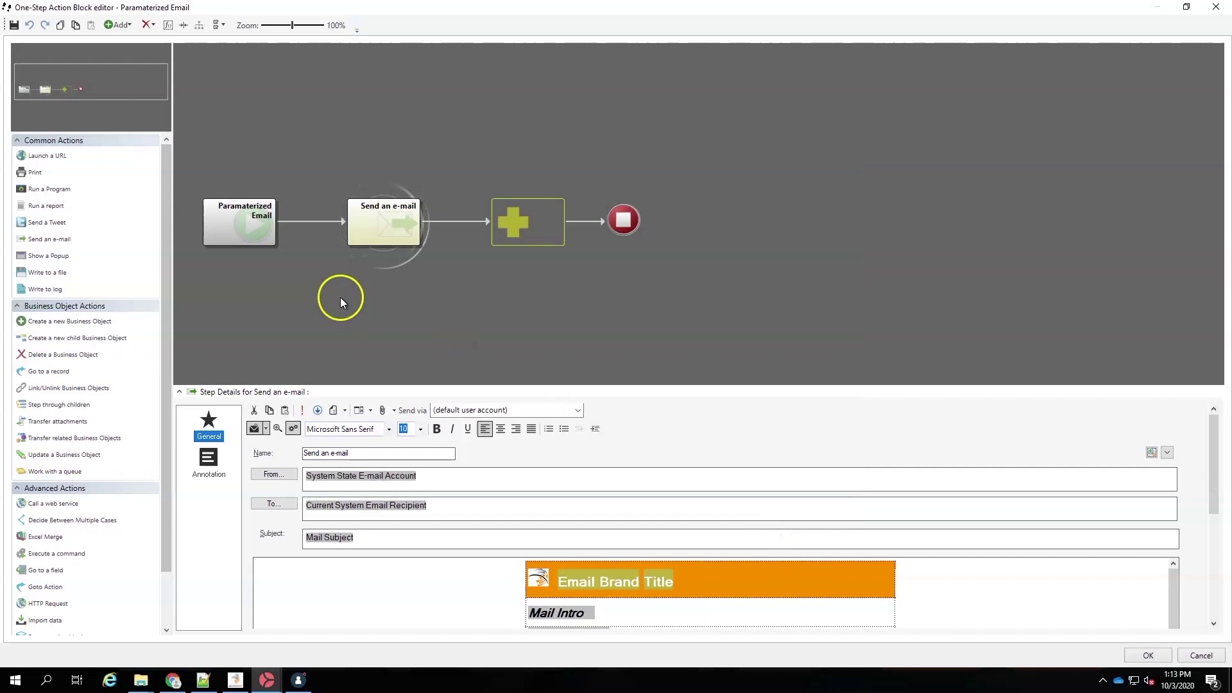
Step: Save the action block, close the Action Block Manager, and open a Problem record
{"action": "left_click", "coordinate": [1140, 657]}
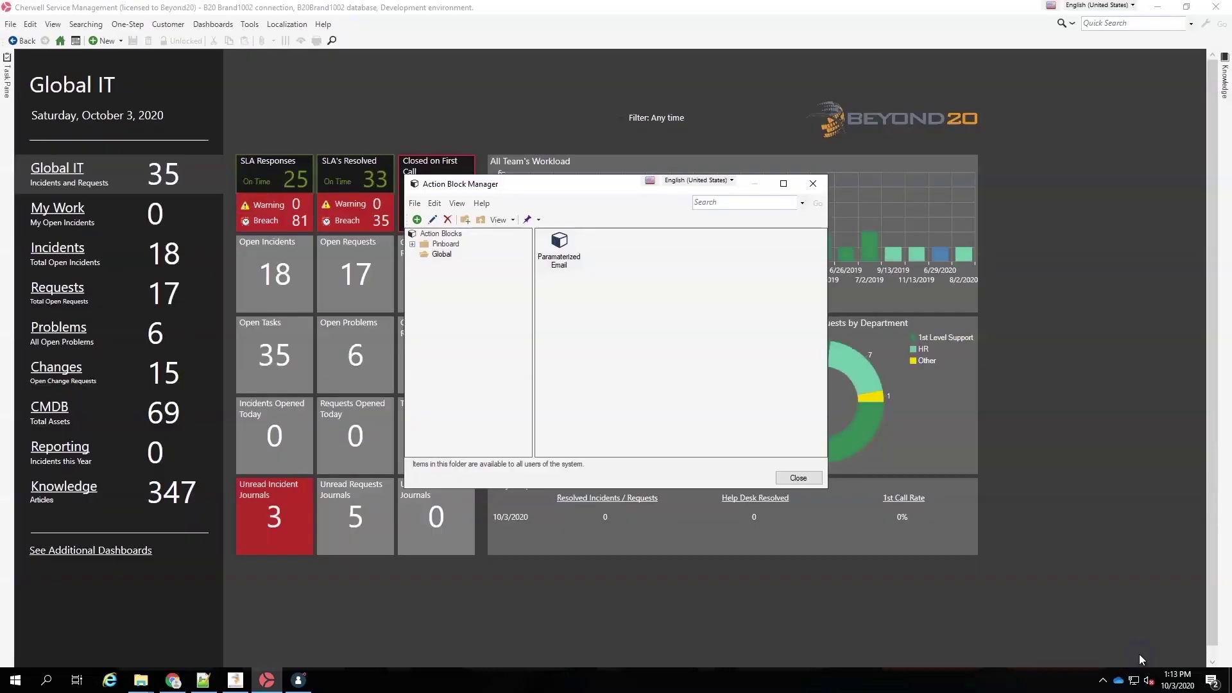
{"action": "left_click", "coordinate": [799, 478]}
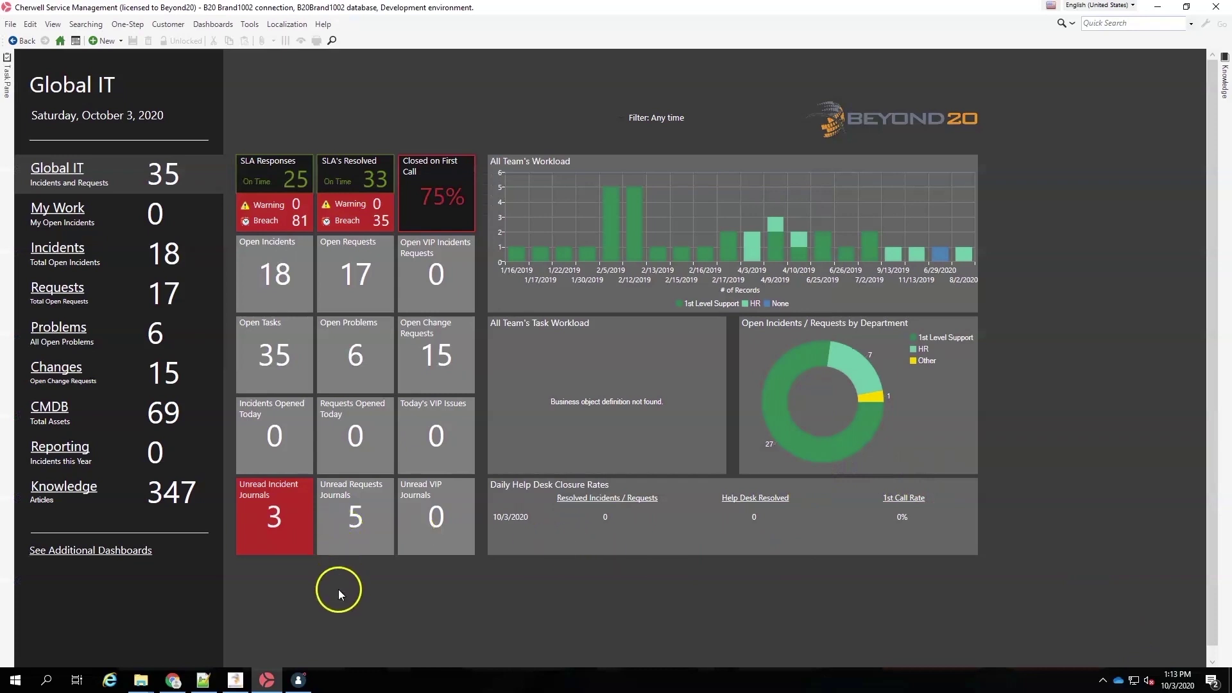
{"action": "left_click", "coordinate": [159, 340]}
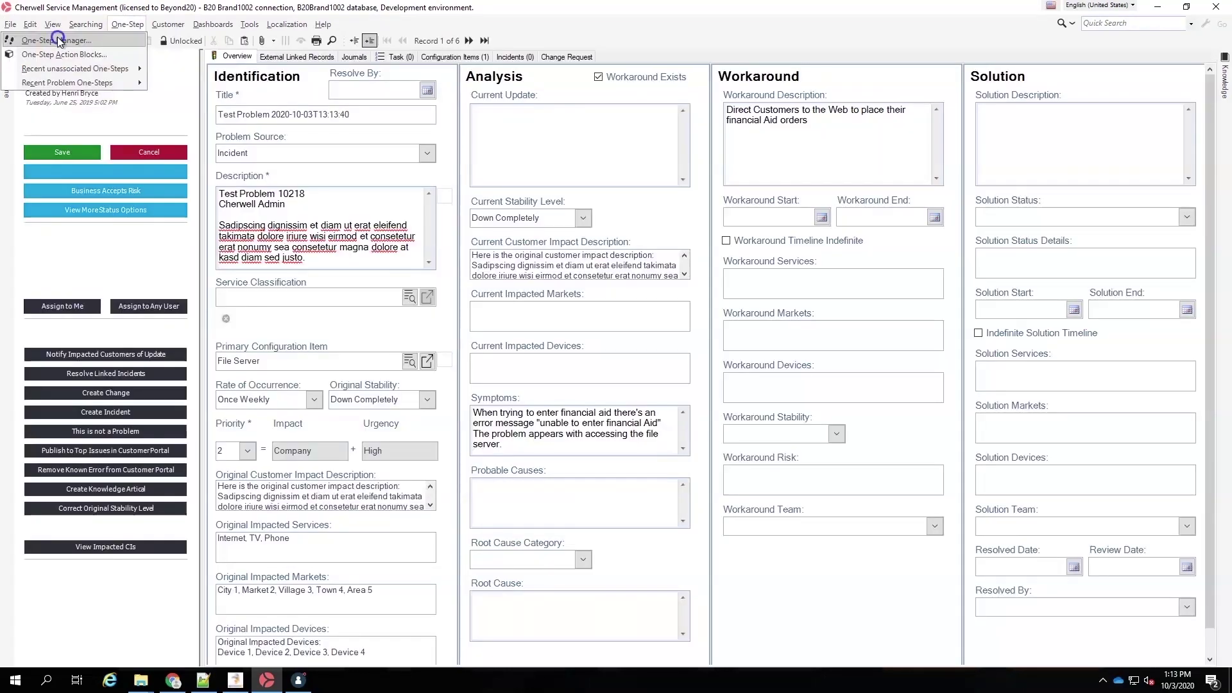
Step: Bring up the One-Step Manager and select Notify Reporter this is Not a Problem
{"action": "left_click", "coordinate": [58, 41]}
{"action": "left_click", "coordinate": [454, 228]}
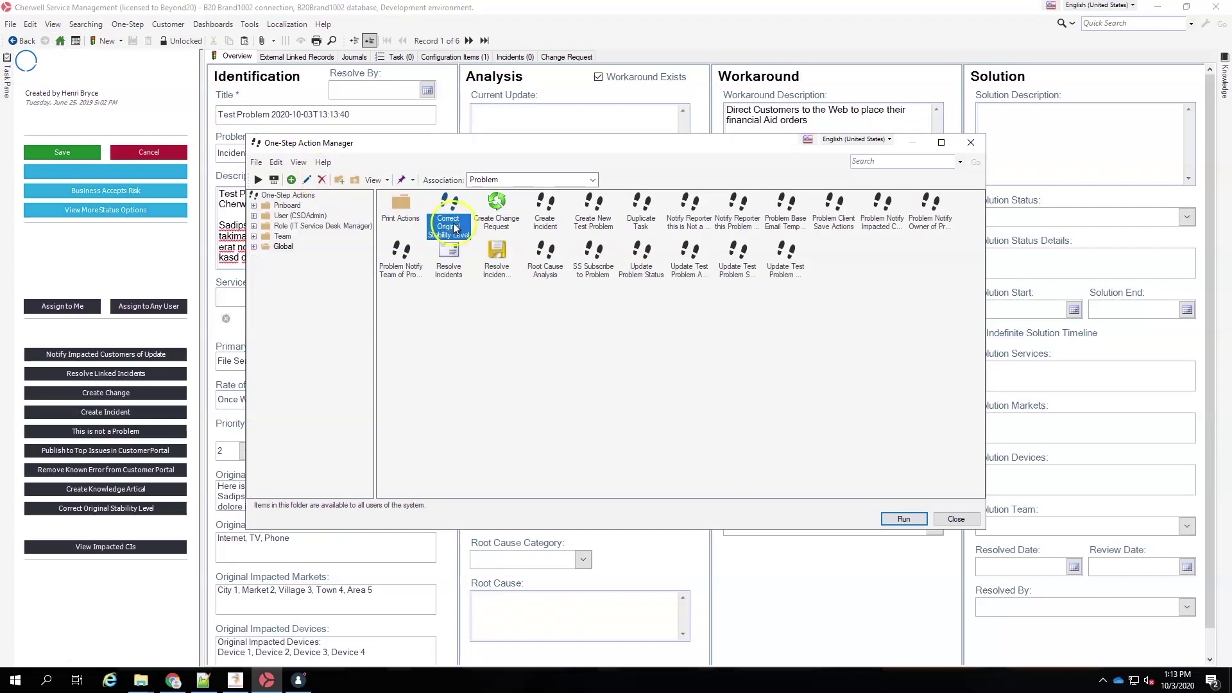
{"action": "left_click", "coordinate": [691, 212]}
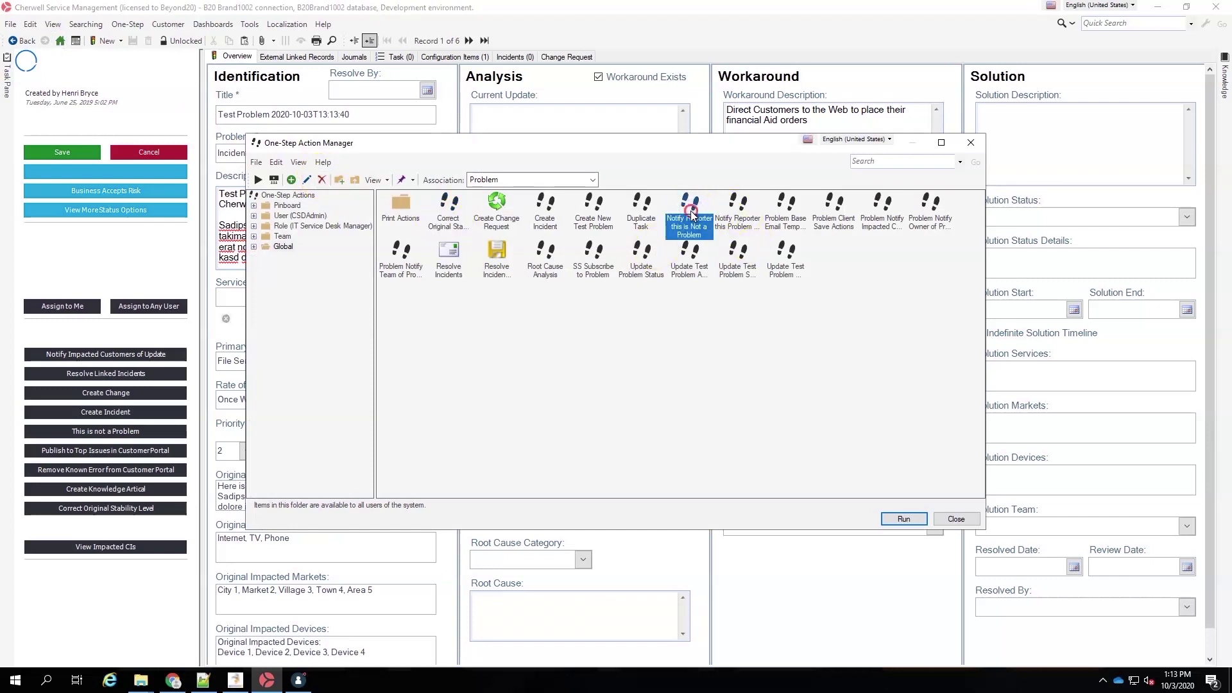
Step: Edit the Notify Reporter One-Step and review its Use Customer Portal Link stored value
{"action": "right_click", "coordinate": [690, 212]}
{"action": "left_click", "coordinate": [621, 275]}
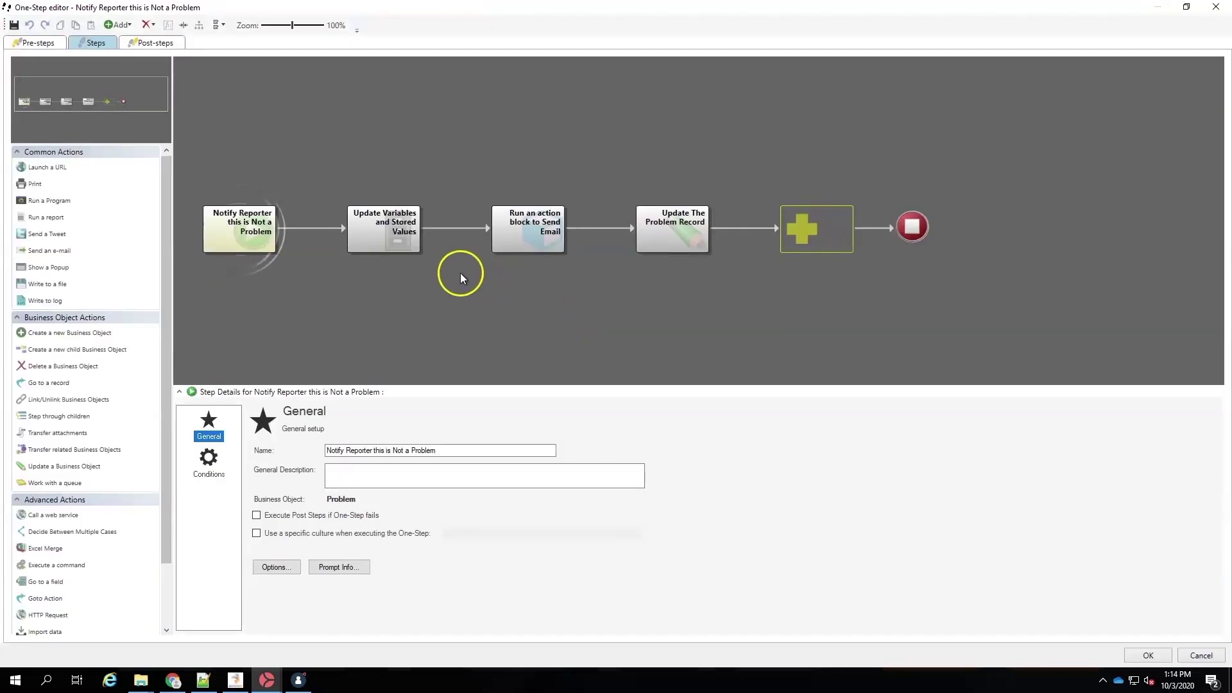
{"action": "left_click", "coordinate": [399, 239]}
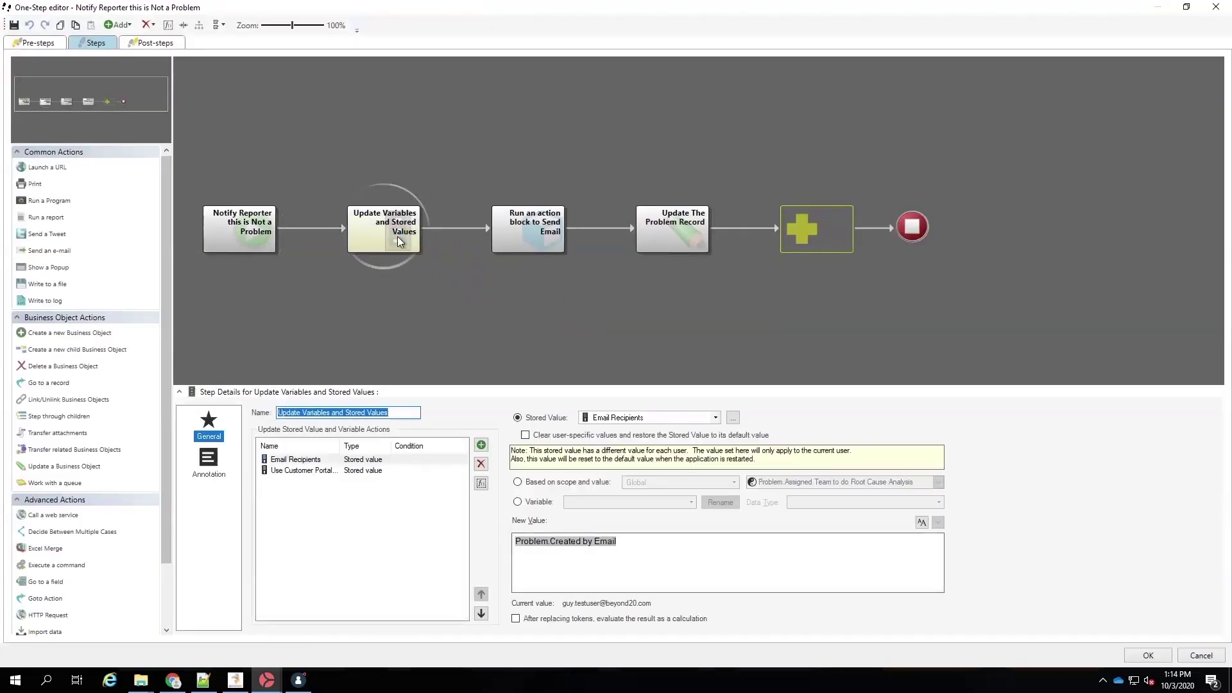
{"action": "left_click", "coordinate": [276, 470]}
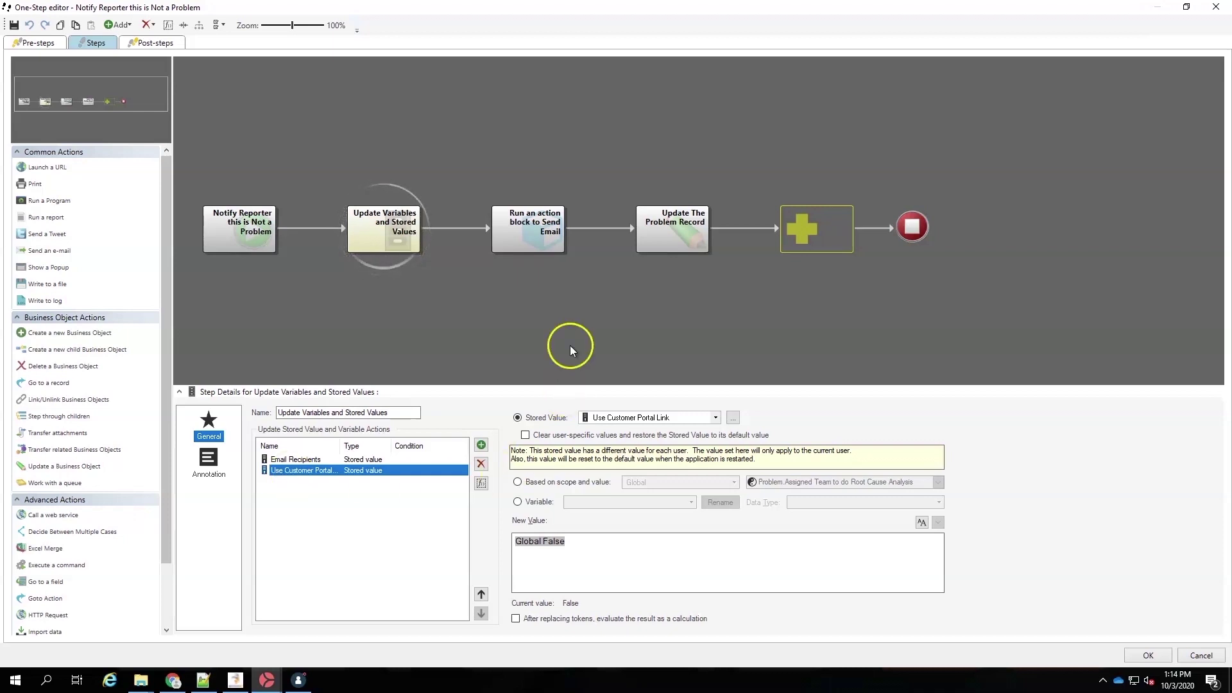
{"action": "left_click", "coordinate": [520, 229]}
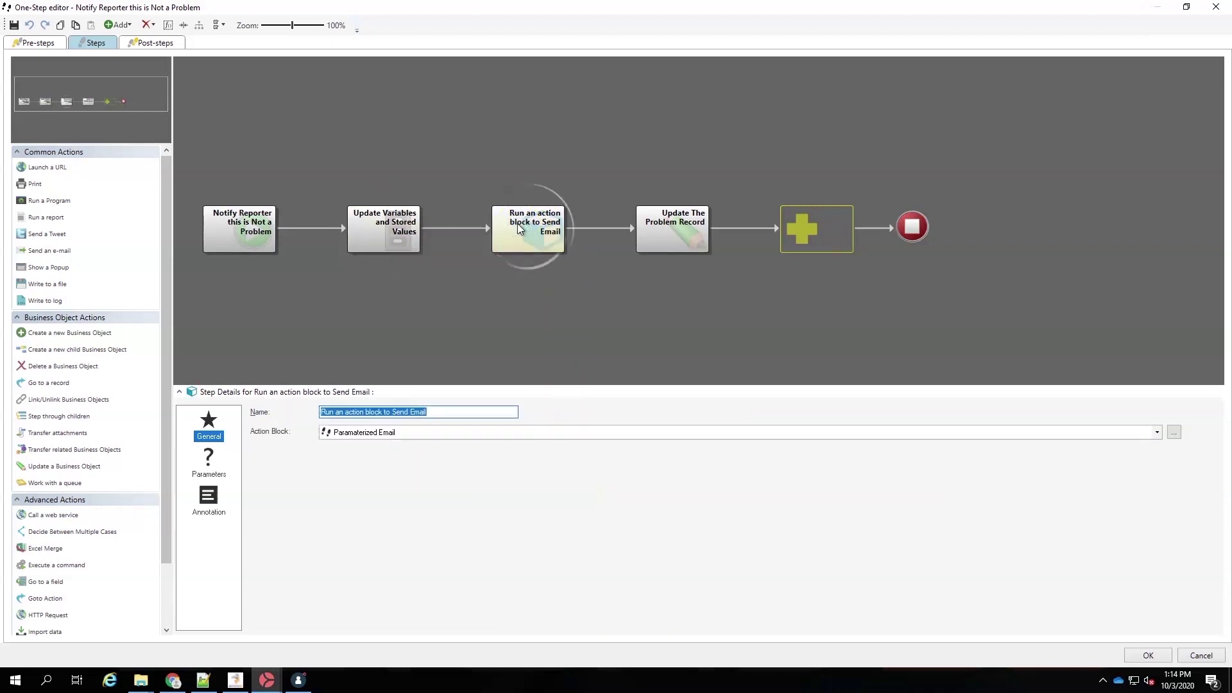
Step: Point the Run an action block to Send Email step at the Parameterized Email block
{"action": "left_click", "coordinate": [199, 470]}
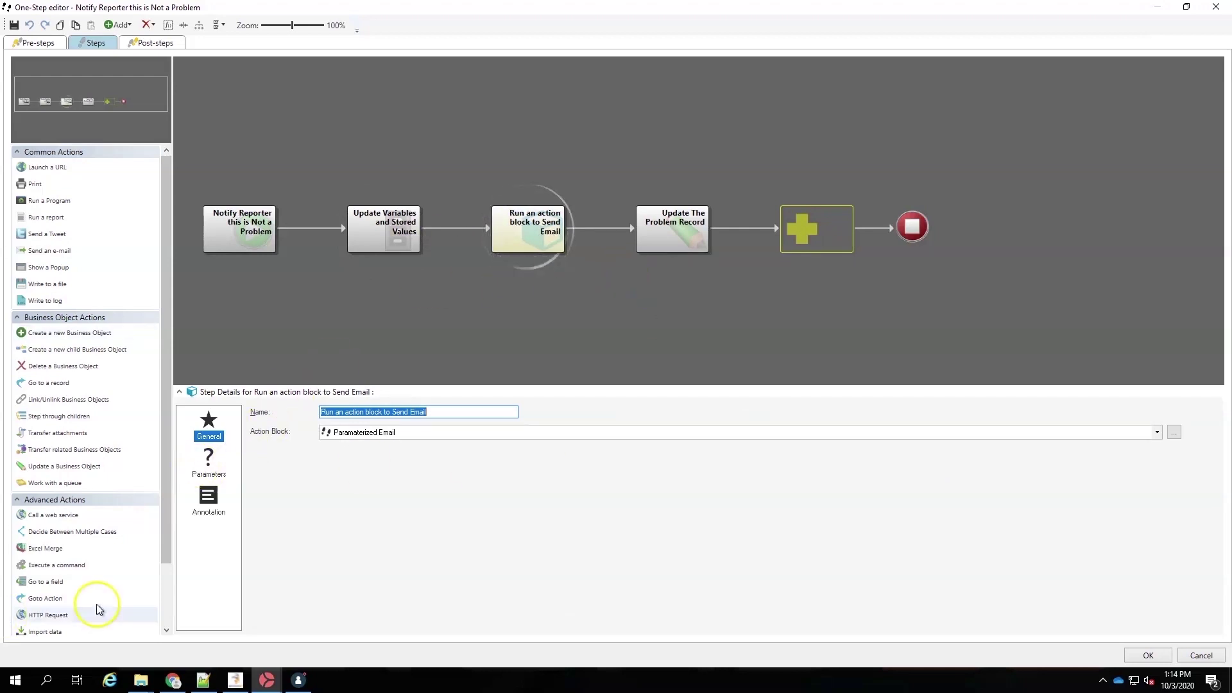
{"action": "scroll", "coordinate": [74, 591], "scroll_direction": "down", "scroll_amount": 1}
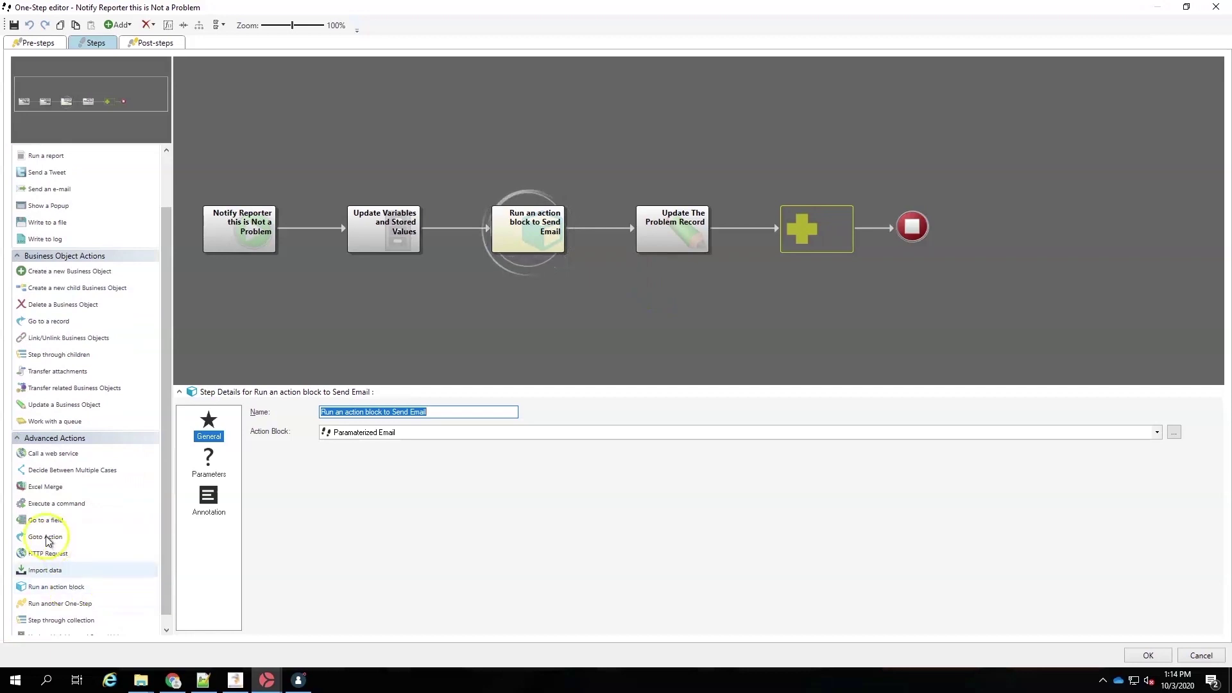
{"action": "left_click", "coordinate": [45, 589]}
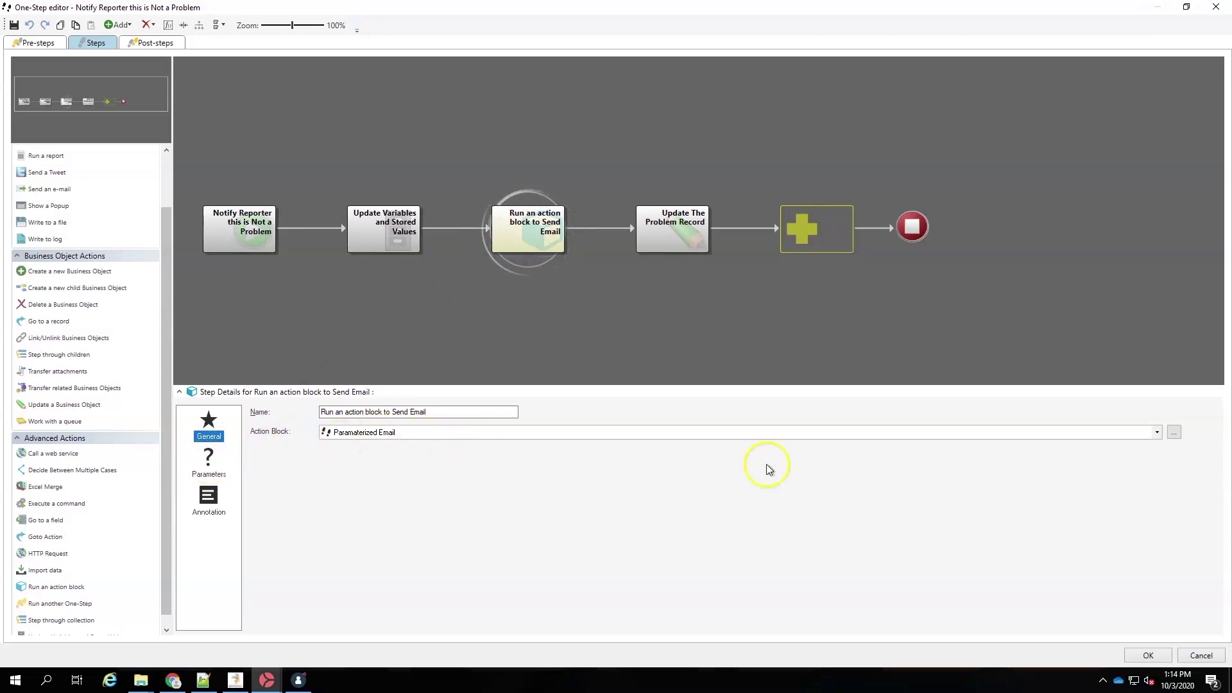
{"action": "left_click", "coordinate": [1170, 437]}
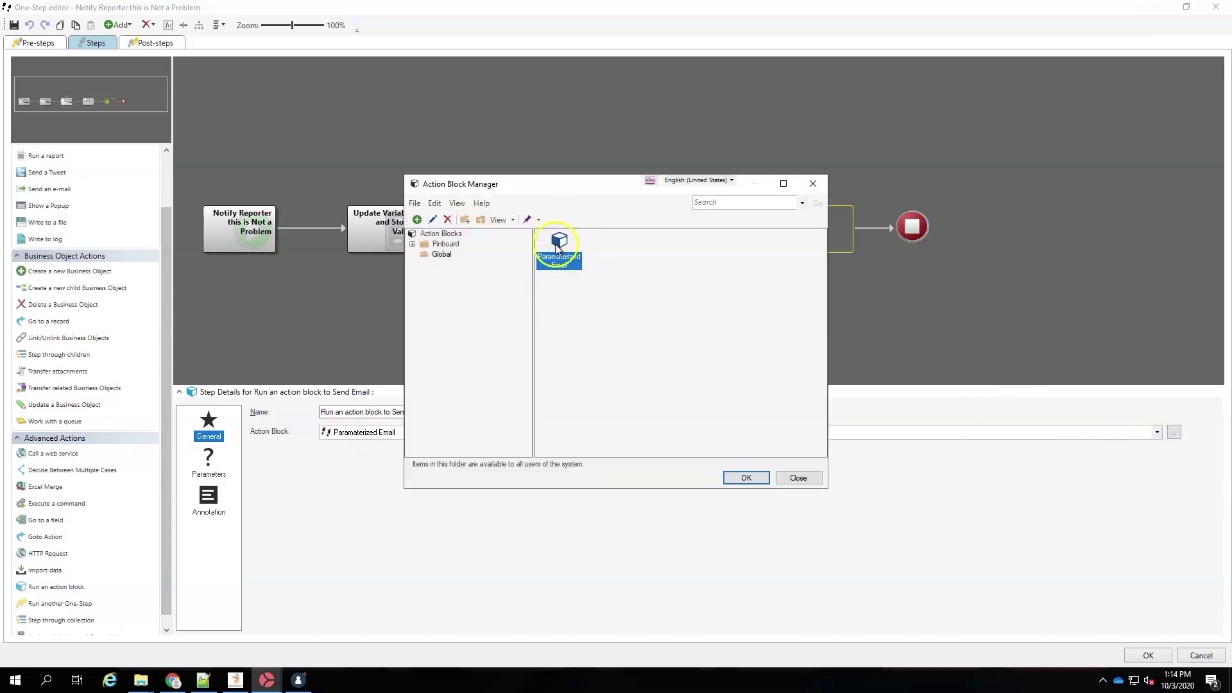
{"action": "left_click", "coordinate": [744, 478]}
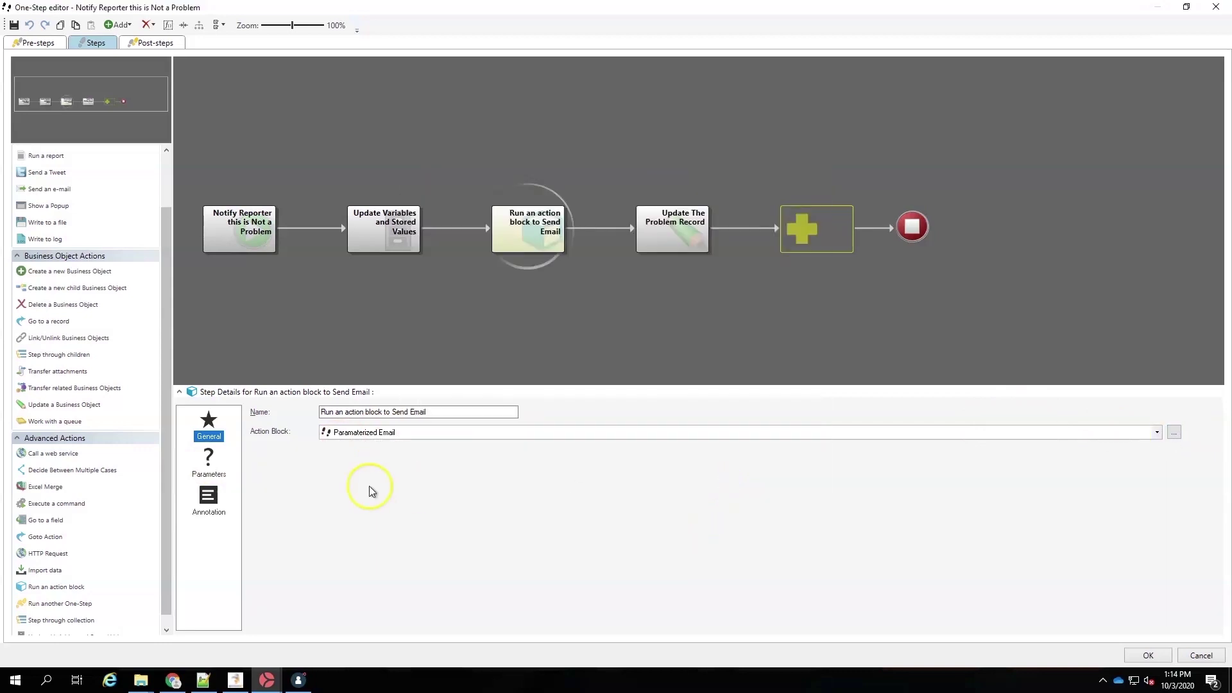
Step: Select the Signature Name parameter on the send-email step's parameter list
{"action": "left_click", "coordinate": [208, 462]}
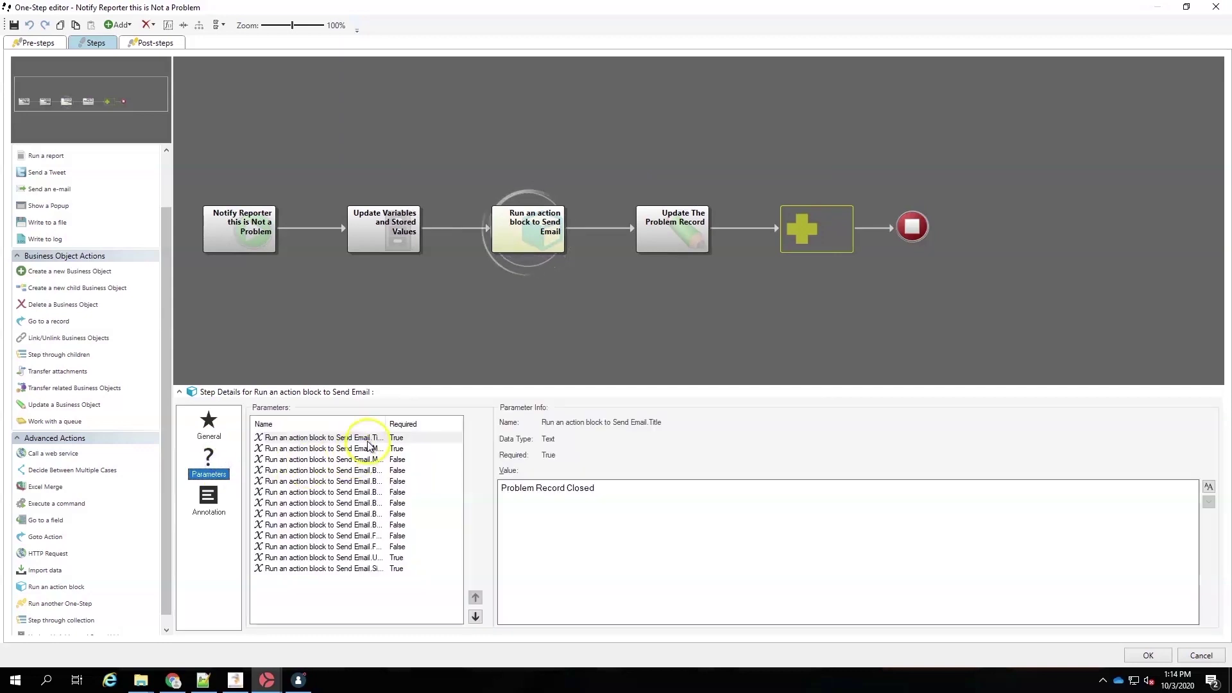
{"action": "left_click_drag", "start_coordinate": [388, 423], "coordinate": [406, 424]}
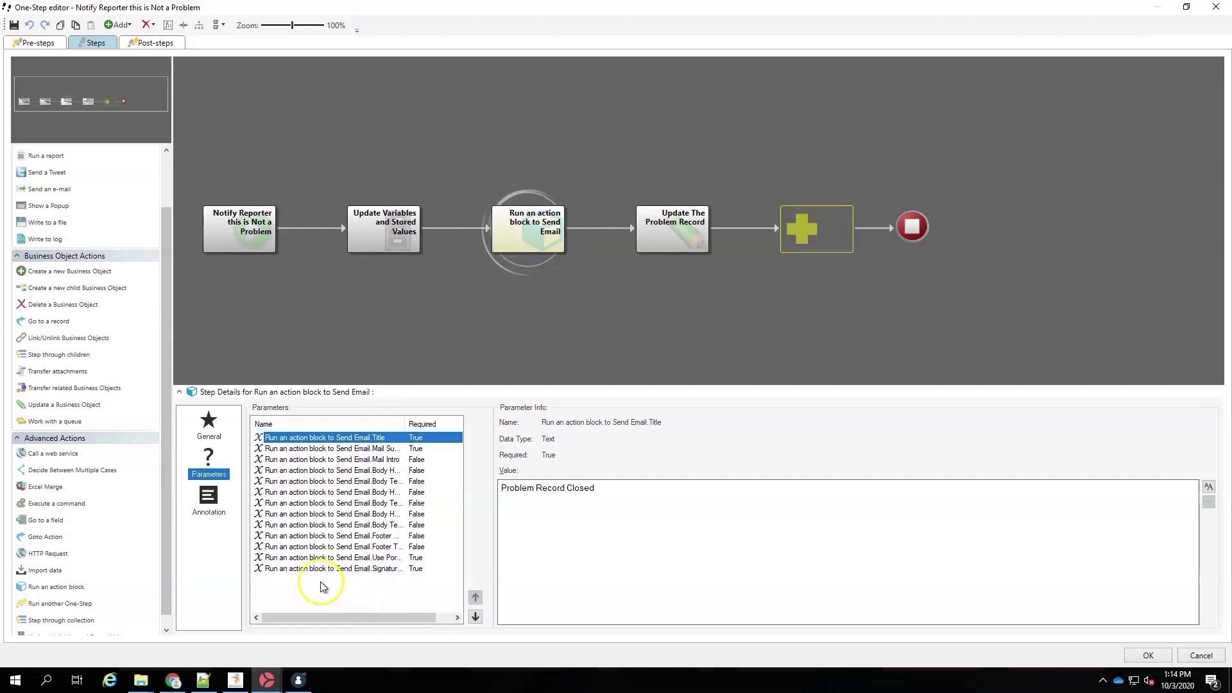
{"action": "left_click", "coordinate": [343, 569]}
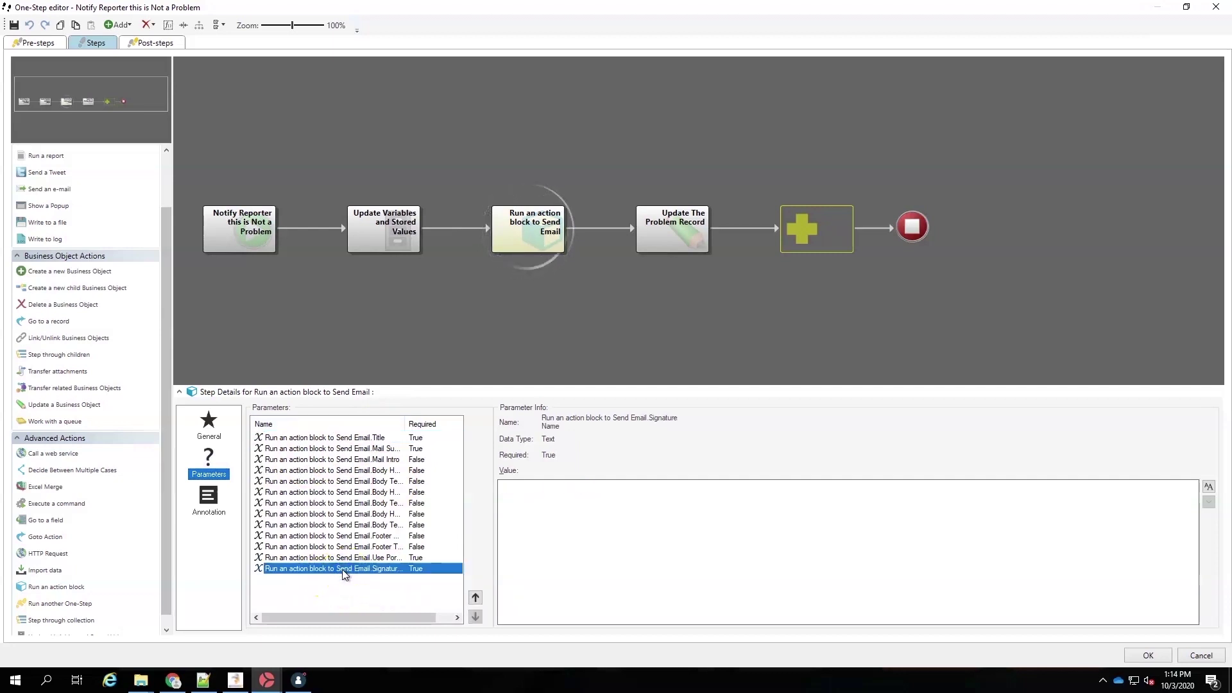
{"action": "left_click", "coordinate": [507, 489]}
Step: Set Signature Name's value to the System function CurrentUserEmail() and save the One-Step
{"action": "right_click", "coordinate": [508, 488]}
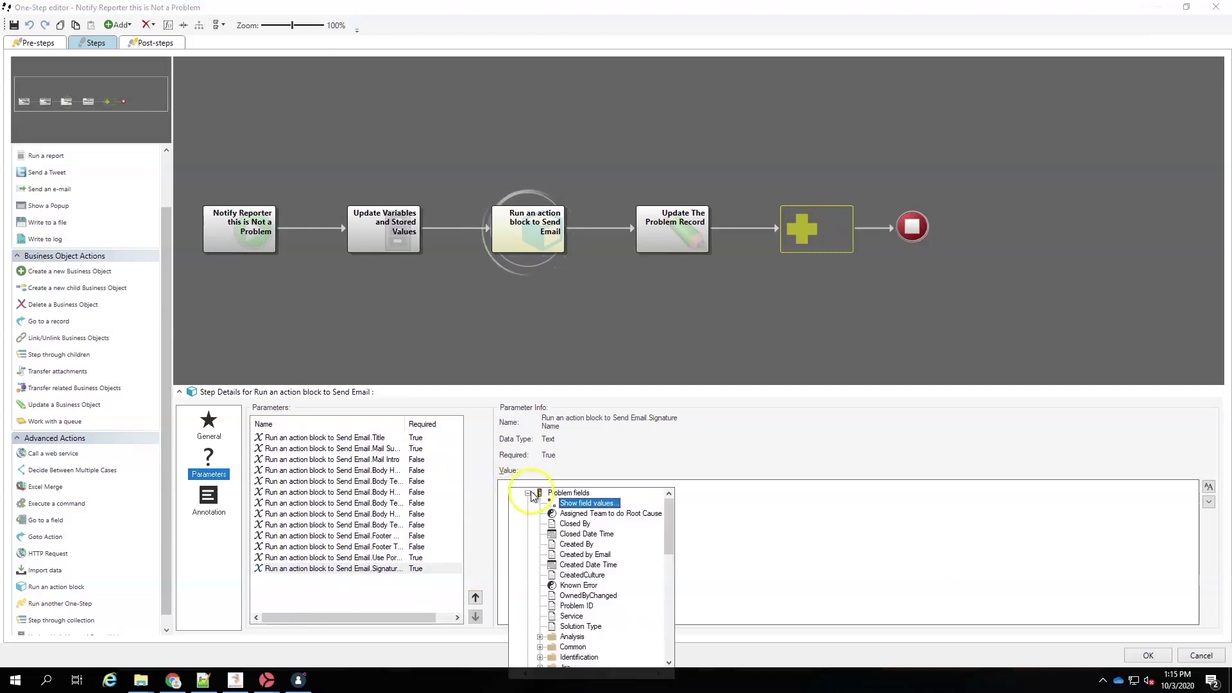
{"action": "left_click", "coordinate": [528, 492]}
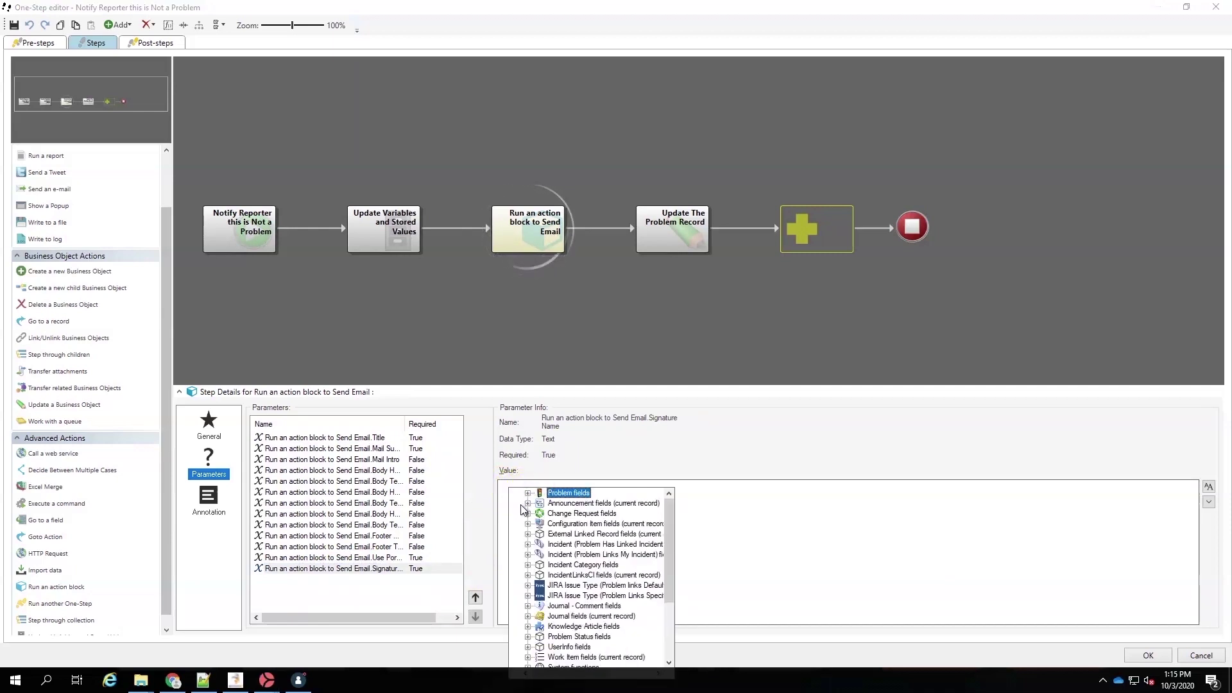
{"action": "scroll", "coordinate": [521, 505], "scroll_direction": "down", "scroll_amount": 3}
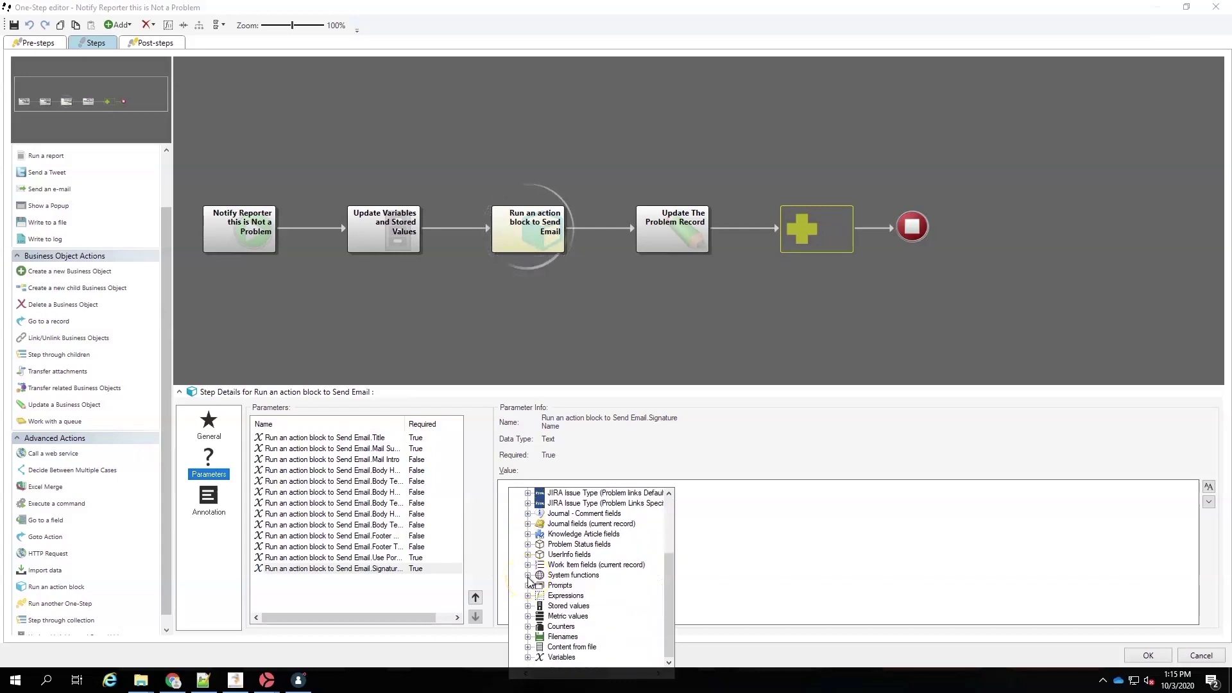
{"action": "left_click", "coordinate": [528, 576]}
{"action": "scroll", "coordinate": [527, 590], "scroll_direction": "up", "scroll_amount": 1}
{"action": "left_click", "coordinate": [526, 605]}
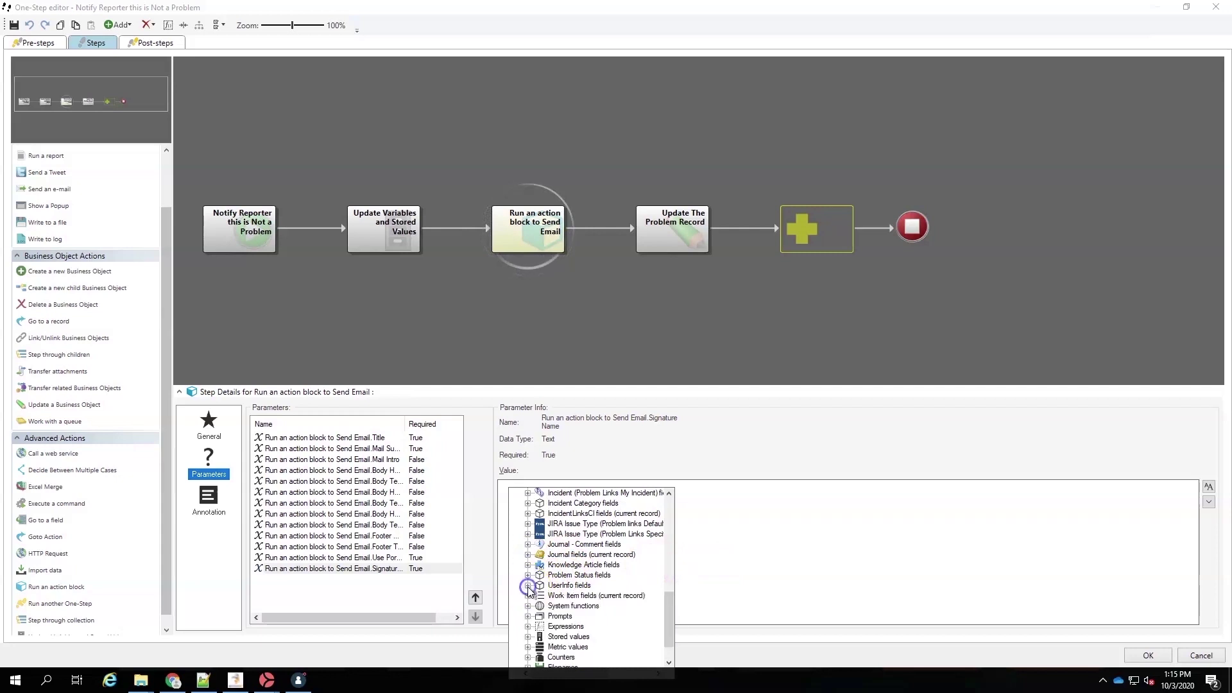
{"action": "left_click", "coordinate": [527, 606]}
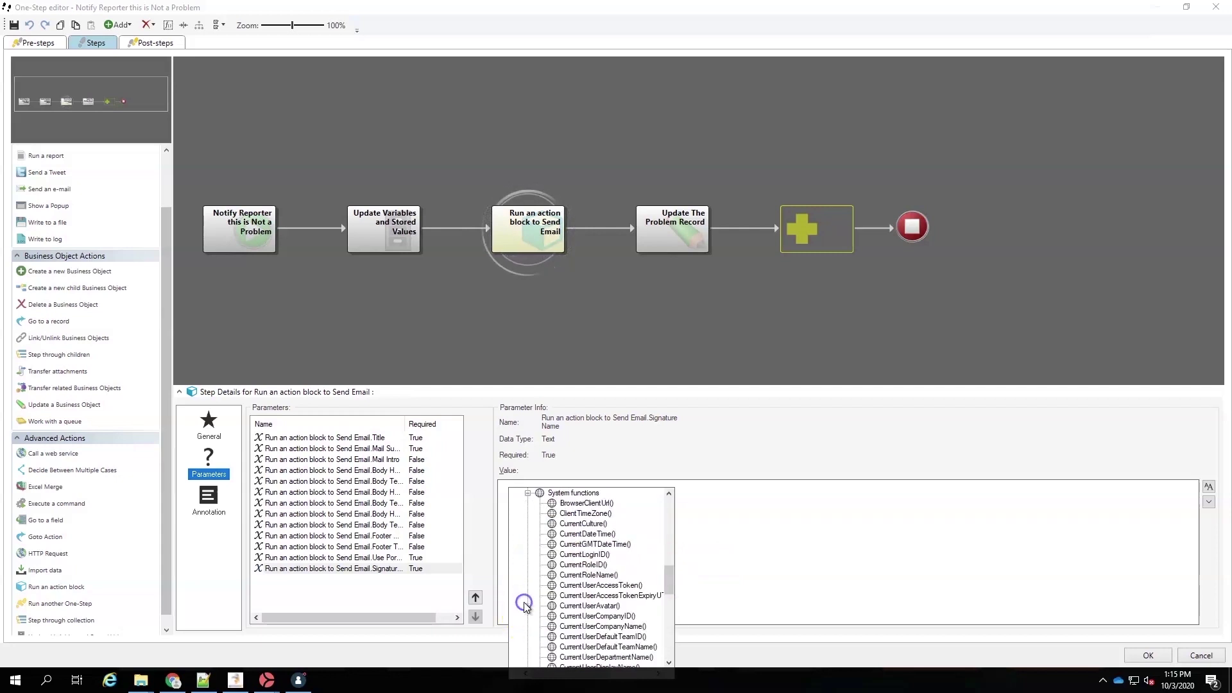
{"action": "scroll", "coordinate": [523, 602], "scroll_direction": "down", "scroll_amount": 3}
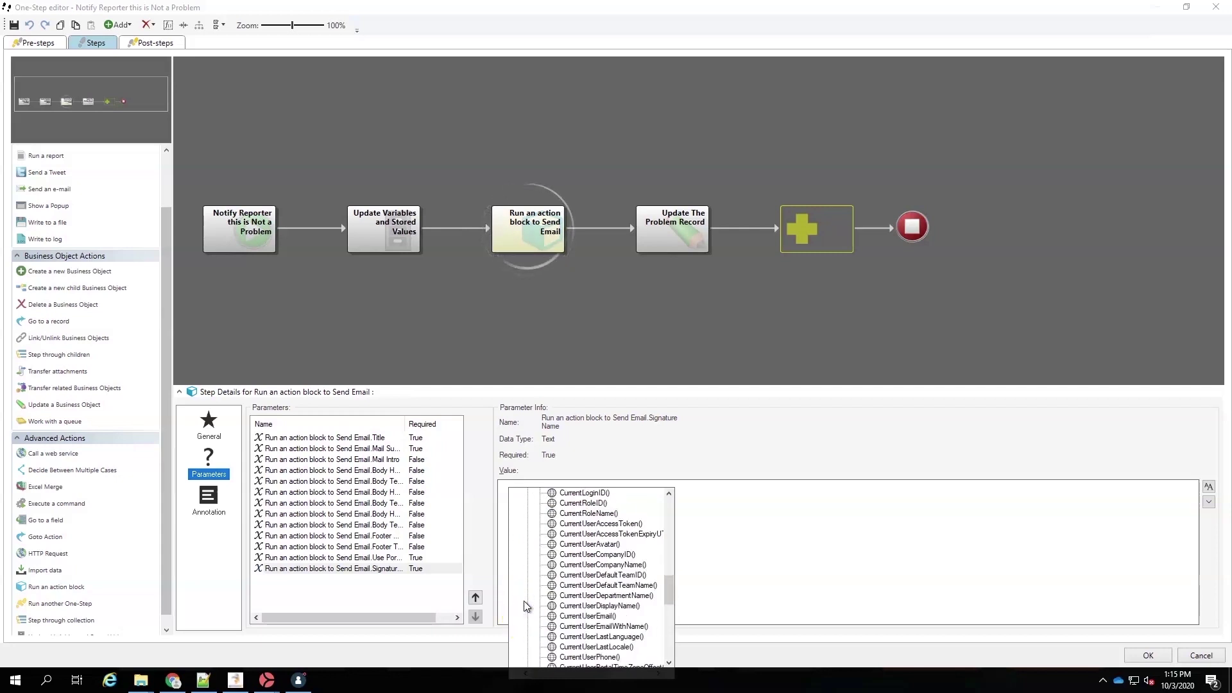
{"action": "left_click", "coordinate": [586, 585]}
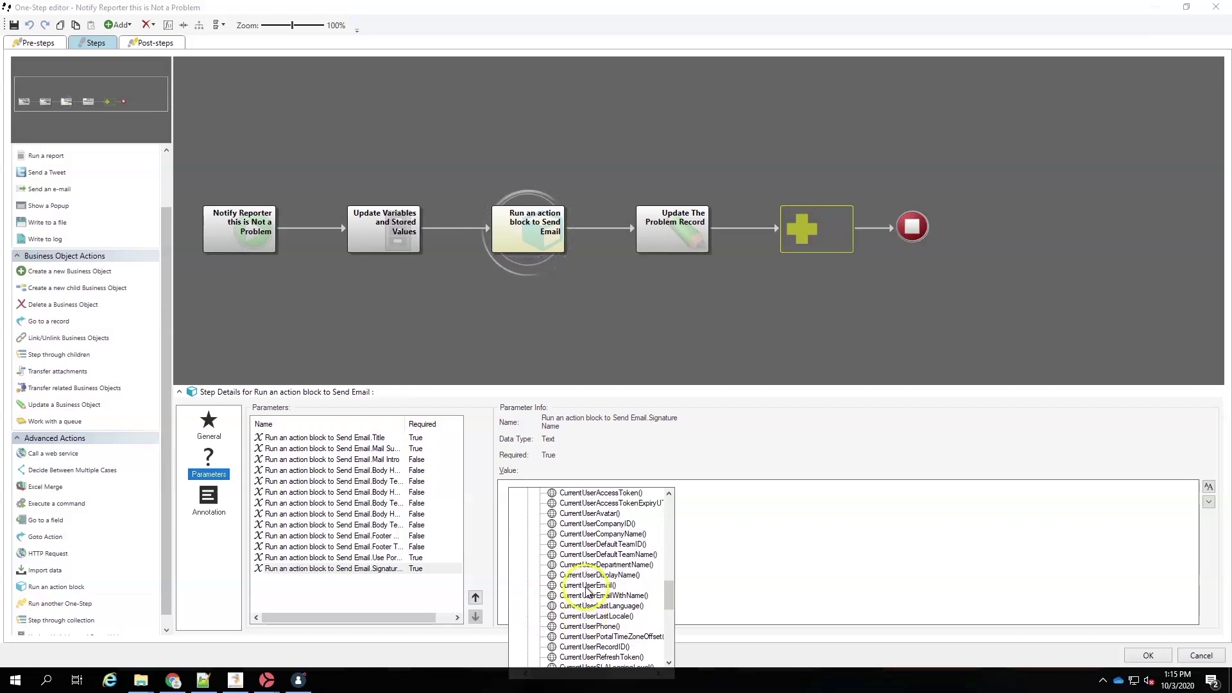
{"action": "left_click", "coordinate": [586, 585]}
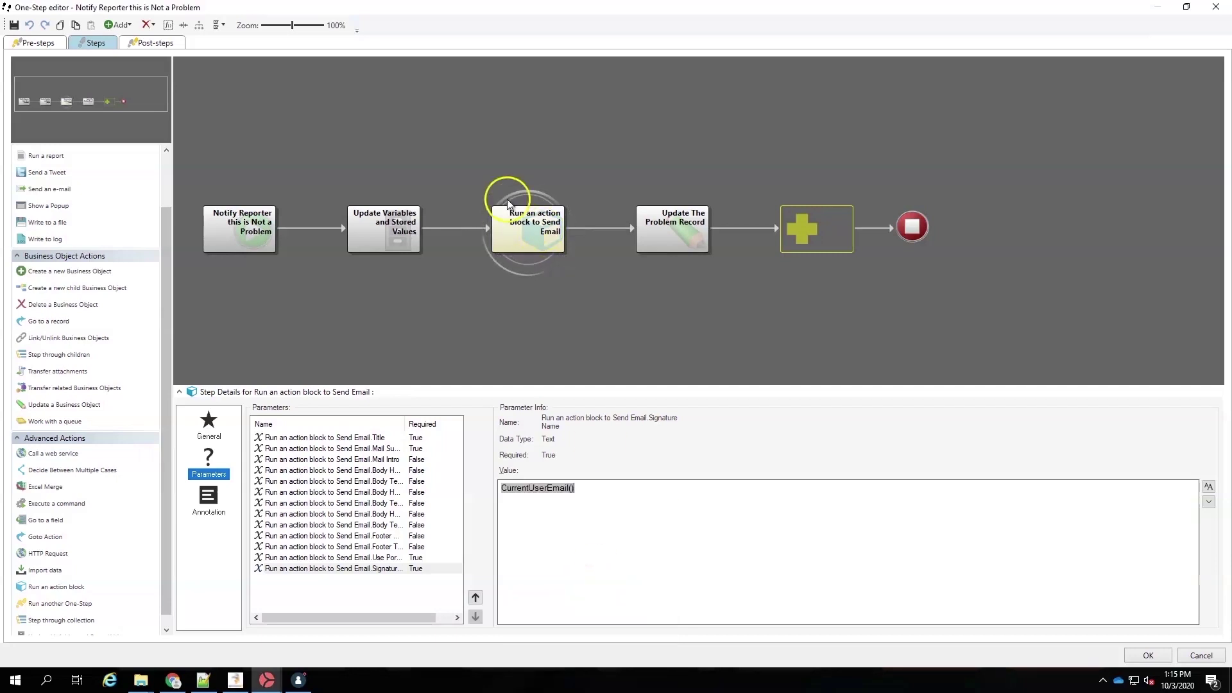
{"action": "left_click", "coordinate": [1143, 653]}
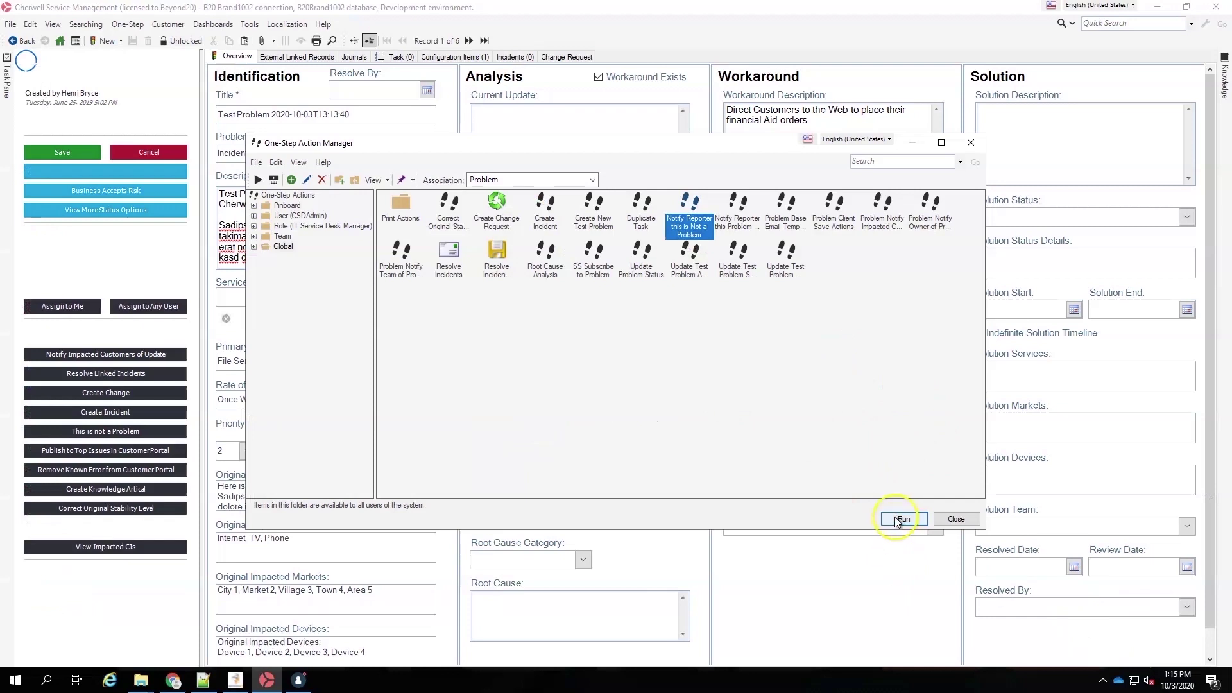
Step: Run the One-Step with closure details 'This has been determined to not rise to the level of a problem'
{"action": "left_click", "coordinate": [898, 519]}
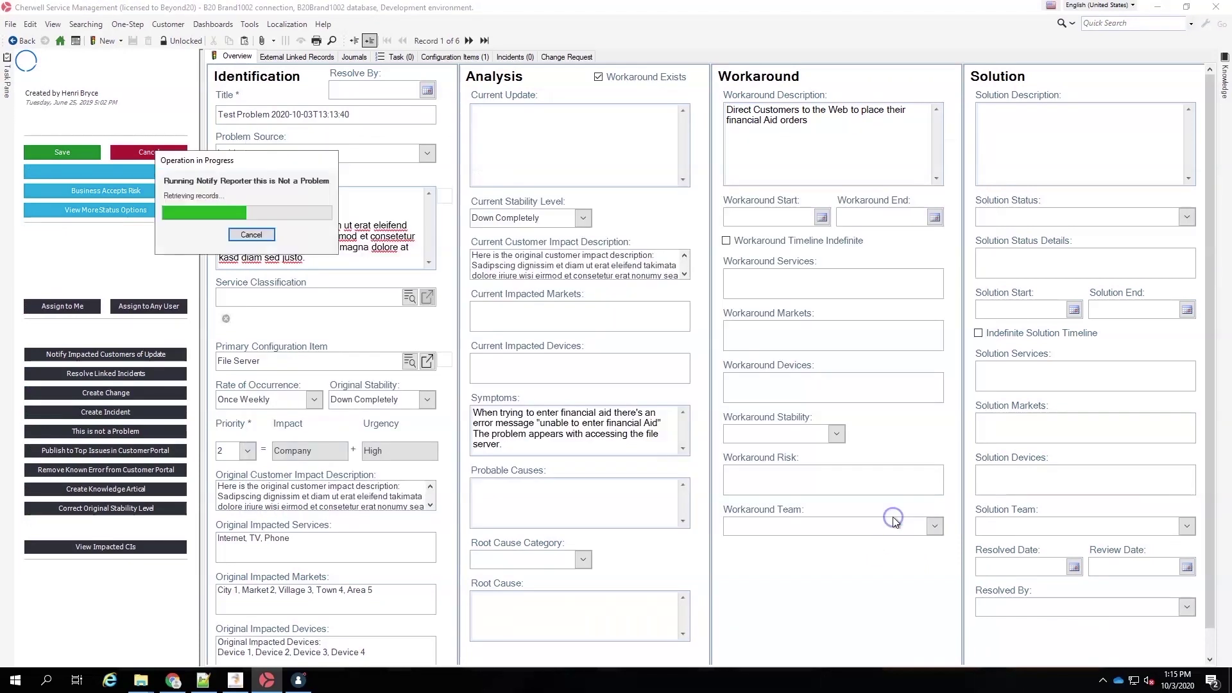
{"action": "left_click", "coordinate": [556, 363]}
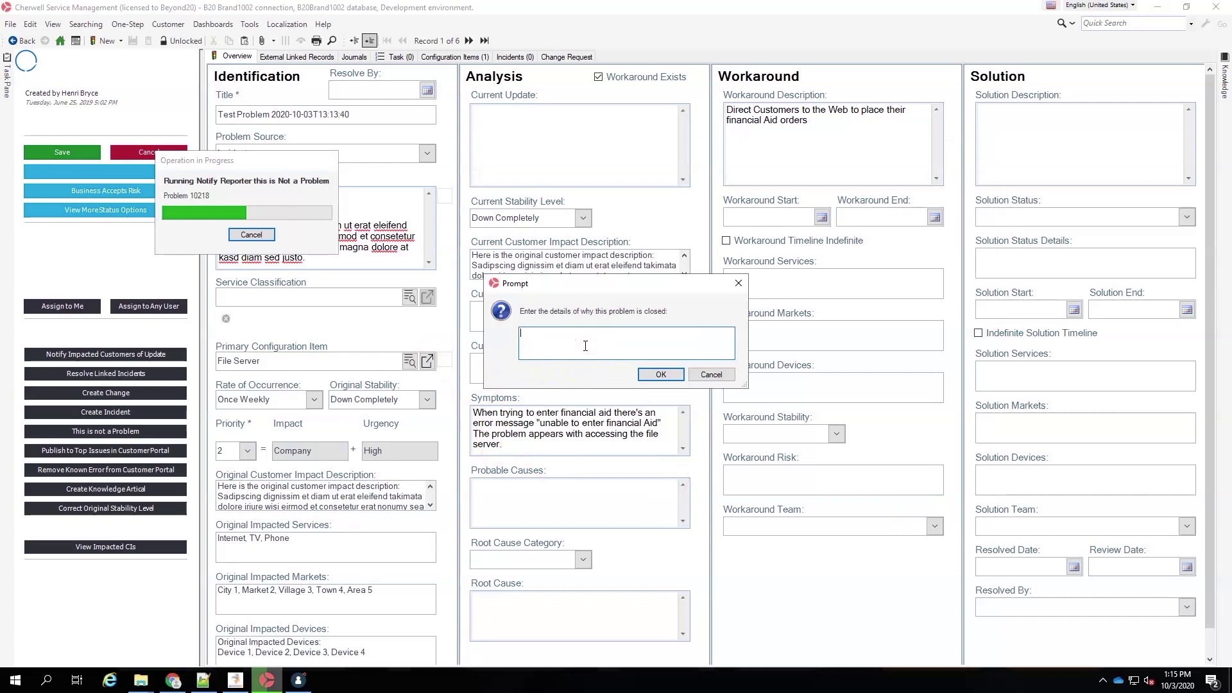
{"action": "type", "text": "This has been determined to not rise to the level of a problem"}
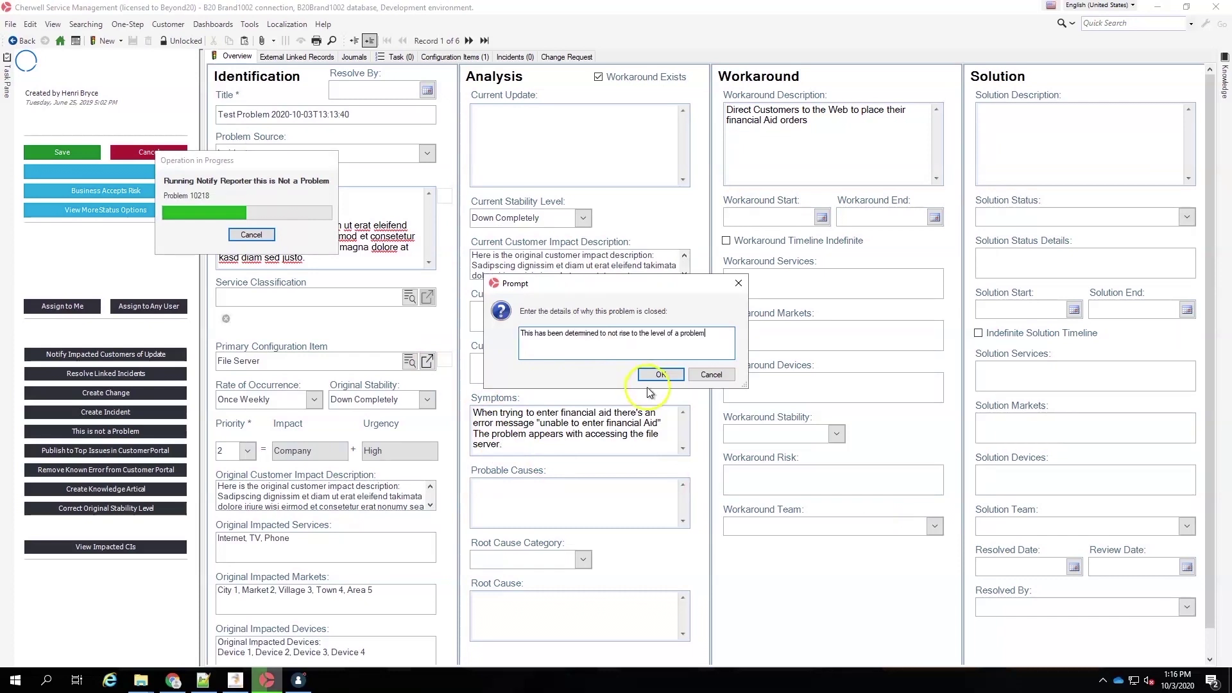
{"action": "left_click", "coordinate": [650, 380]}
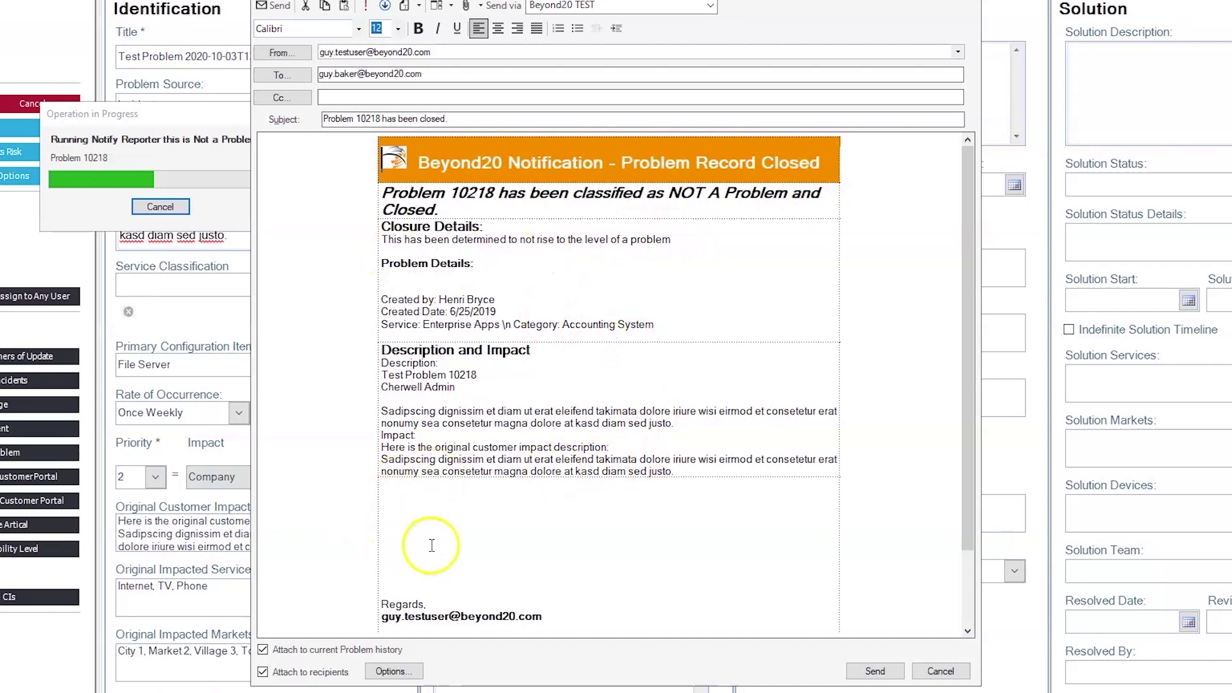
{"action": "scroll", "coordinate": [432, 545], "scroll_direction": "down", "scroll_amount": 2}
{"action": "scroll", "coordinate": [552, 593], "scroll_direction": "down", "scroll_amount": 1}
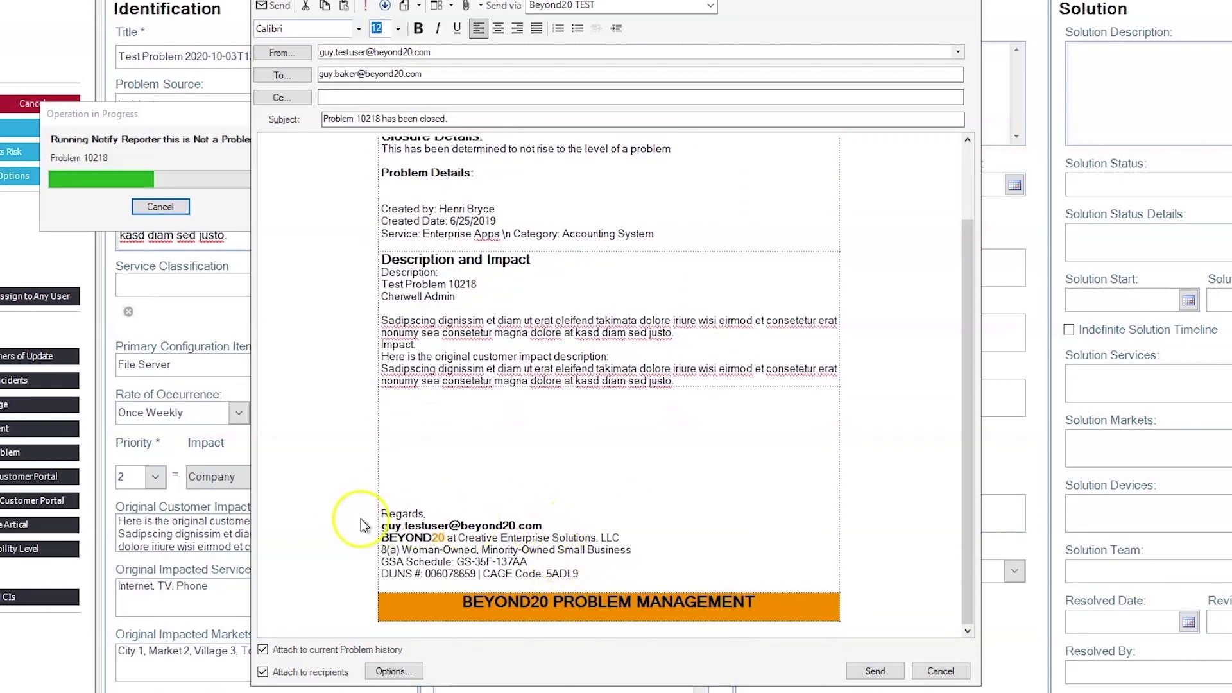
{"action": "left_click_drag", "start_coordinate": [543, 525], "coordinate": [357, 525]}
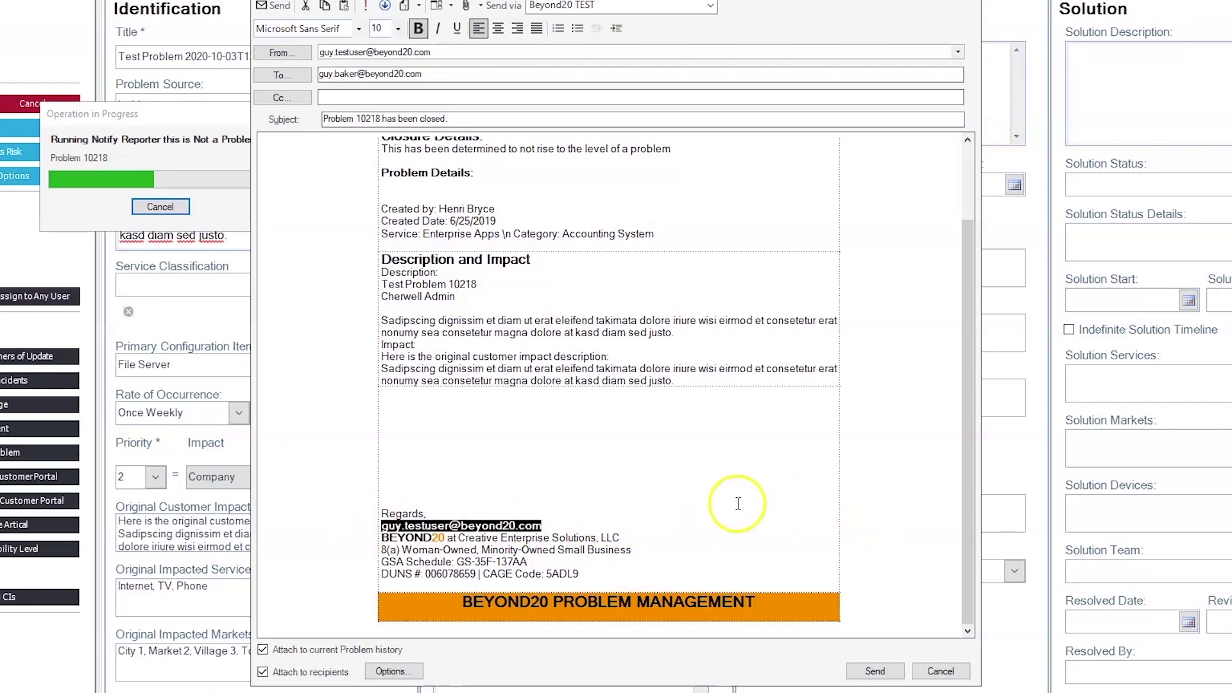
{"action": "scroll", "coordinate": [736, 503], "scroll_direction": "up", "scroll_amount": 3}
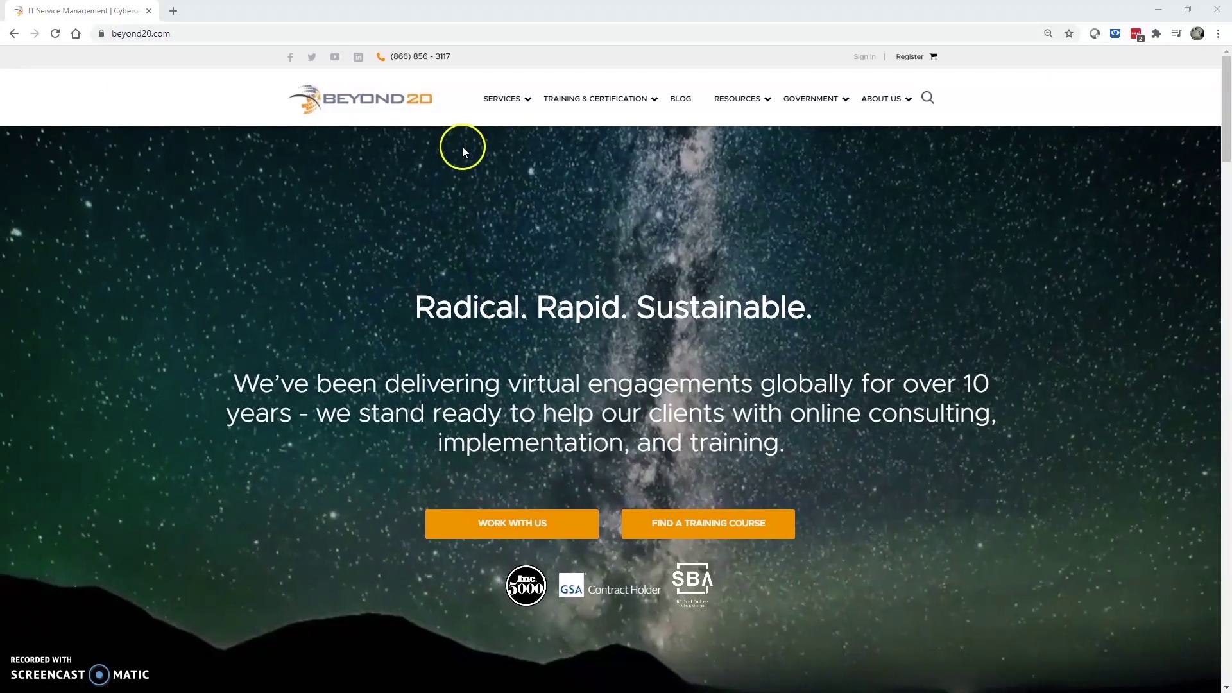
Step: Look over the Services, Training & Certification, Resources and Government menus, then show the We Can Help With slide
{"action": "mouse_move", "coordinate": [502, 95]}
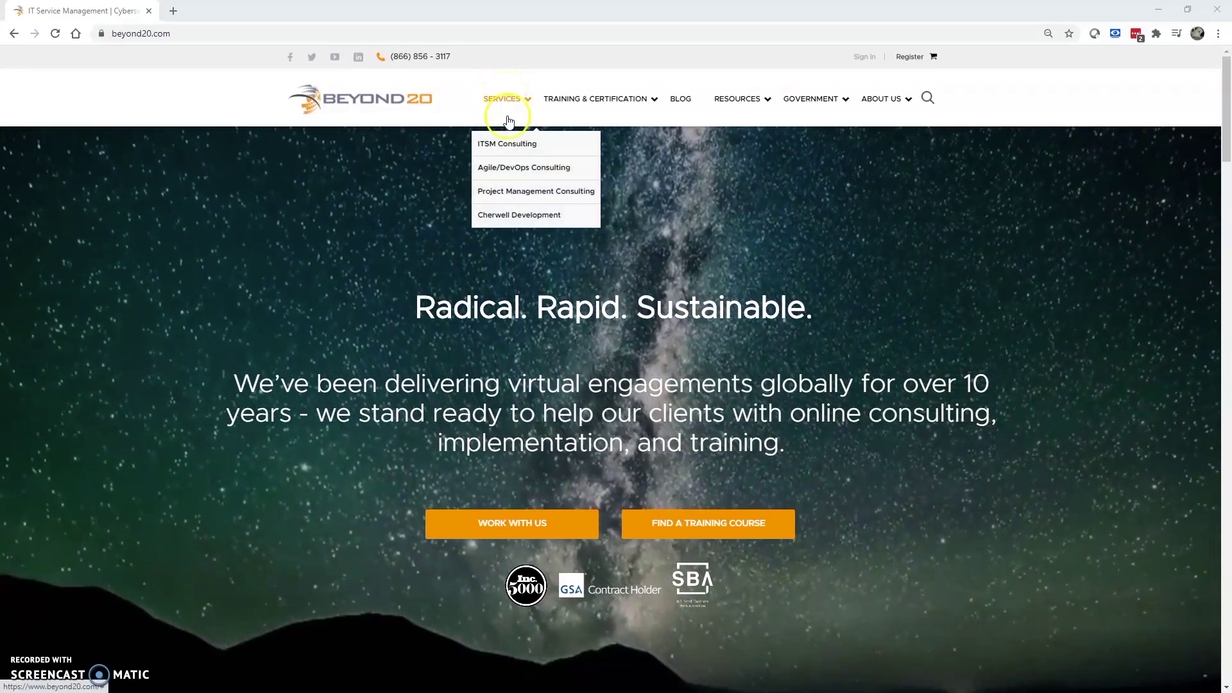
{"action": "mouse_move", "coordinate": [578, 117]}
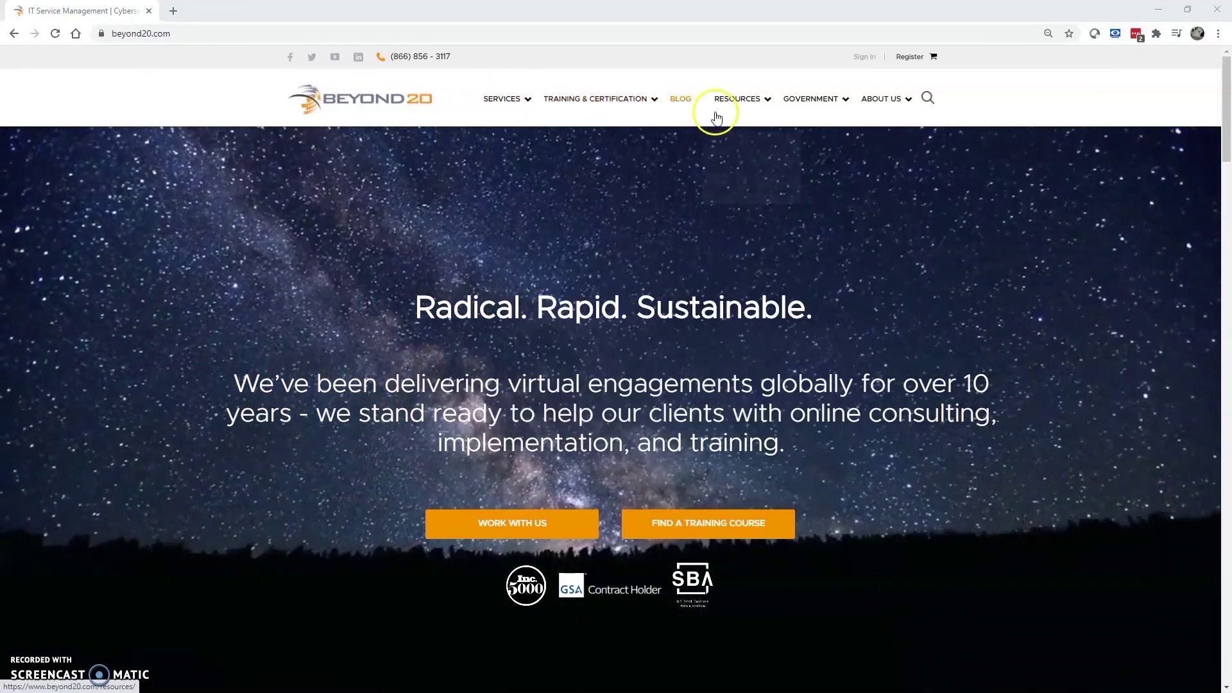
{"action": "mouse_move", "coordinate": [722, 97]}
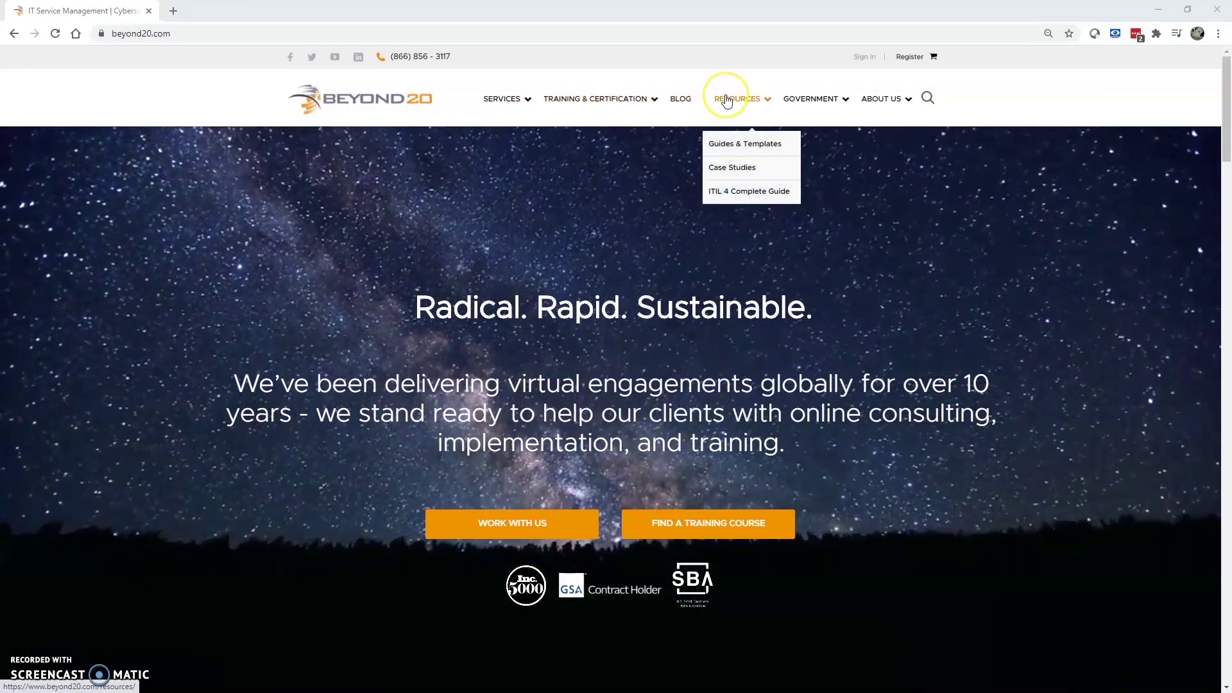
{"action": "mouse_move", "coordinate": [828, 98]}
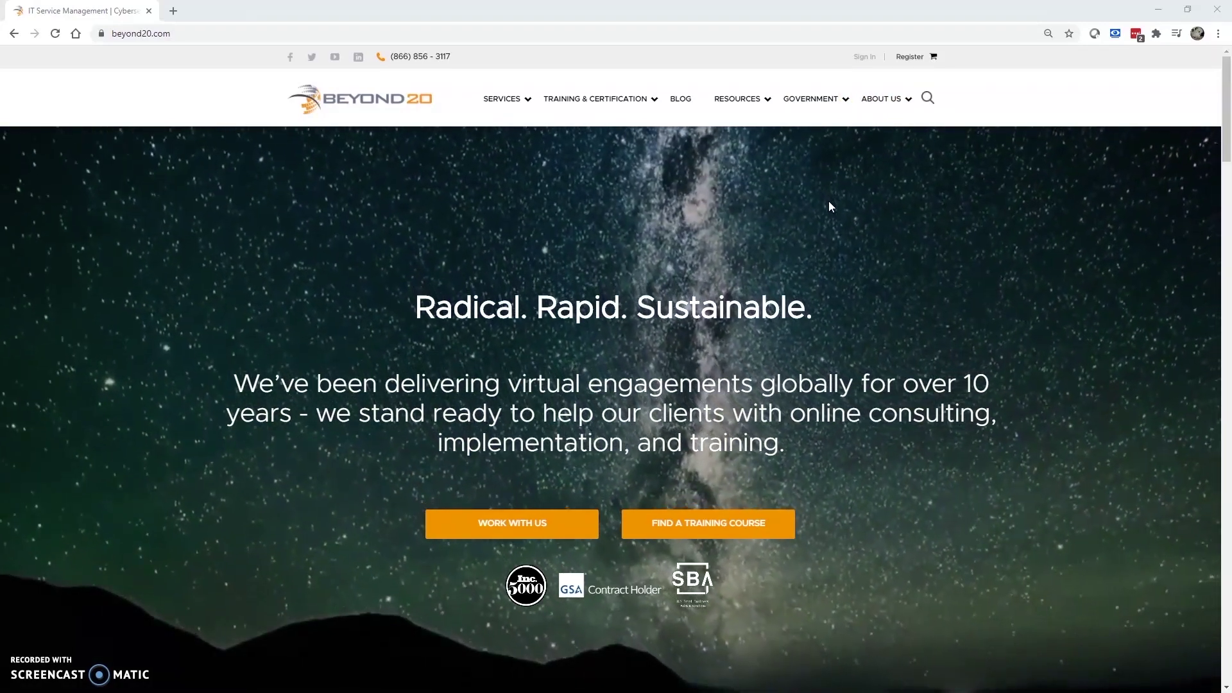
{"action": "left_click", "coordinate": [866, 251]}
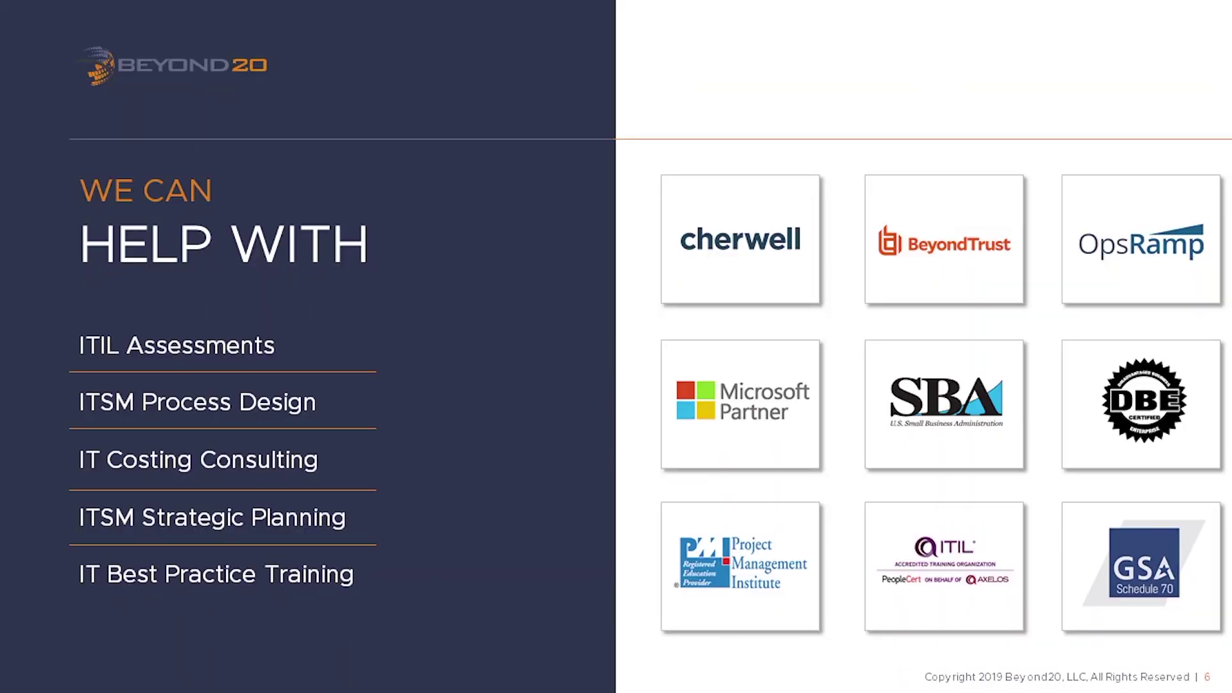